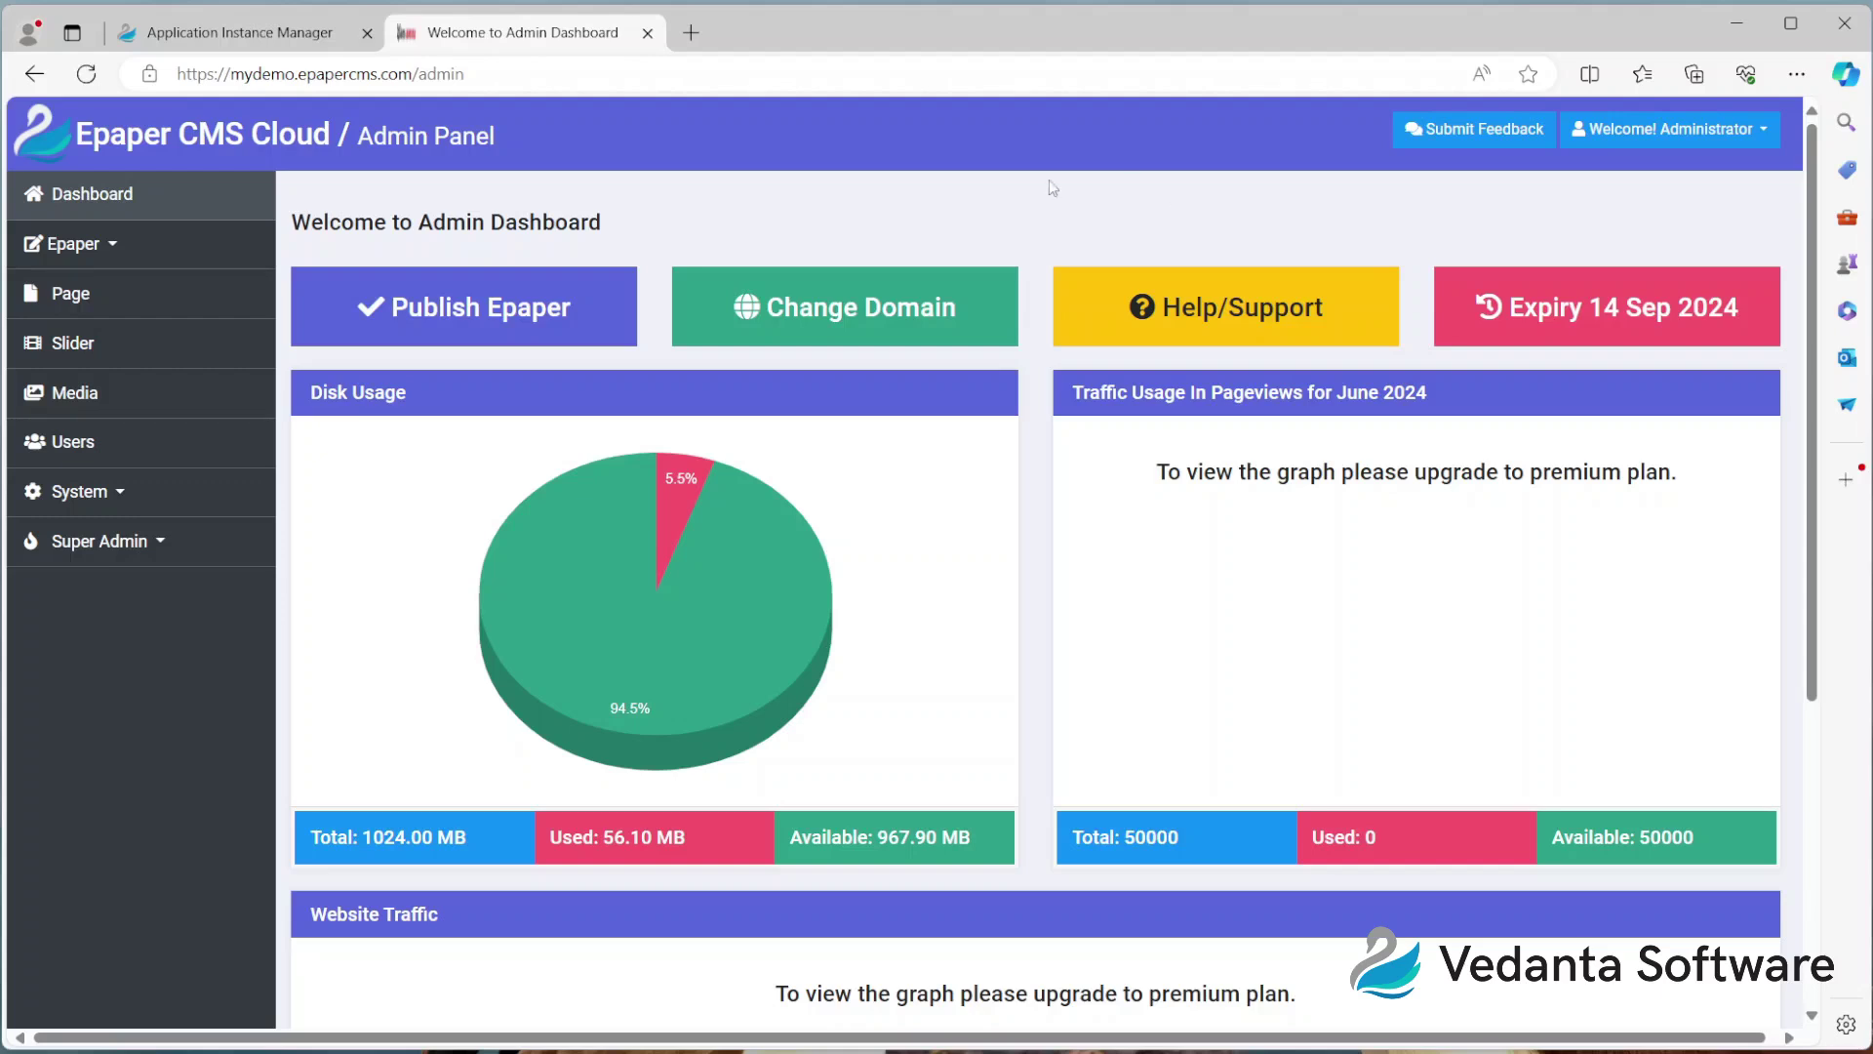
Start a new epaper category and set its title to Lucknow.
left_click(183, 255)
left_click(173, 309)
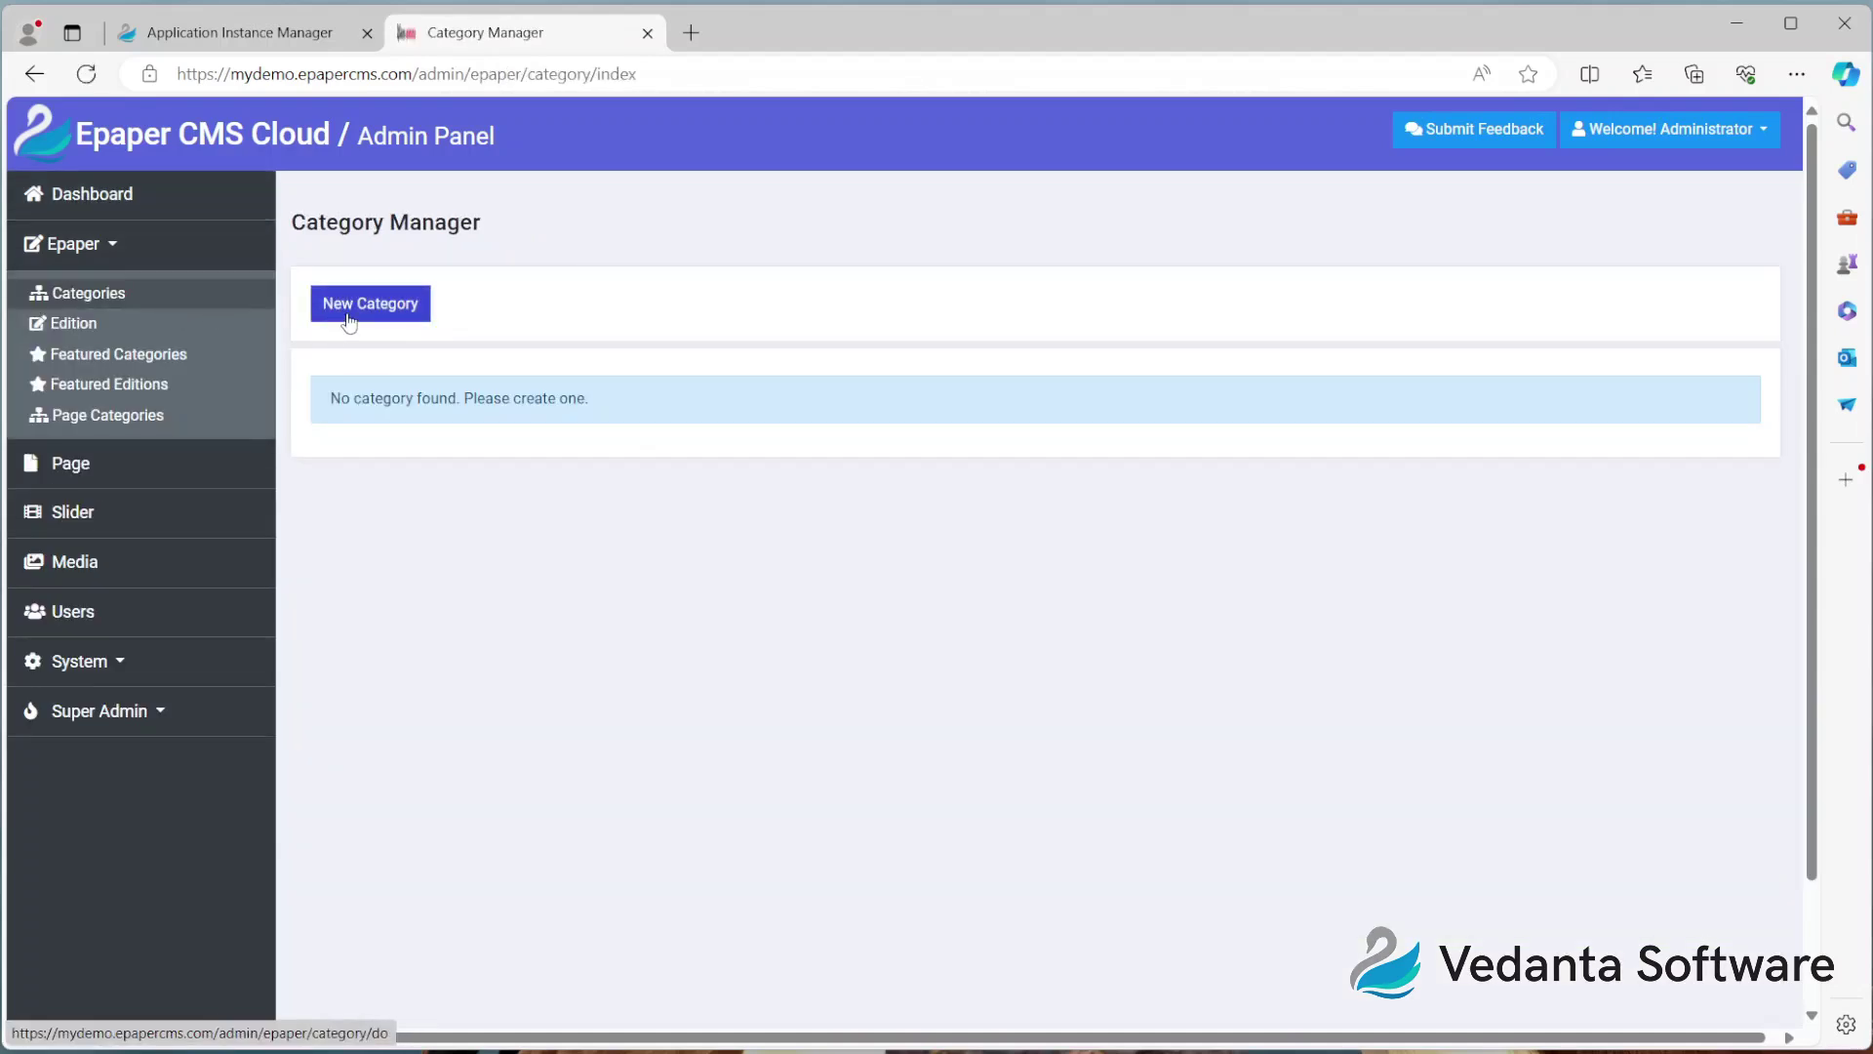
left_click(349, 310)
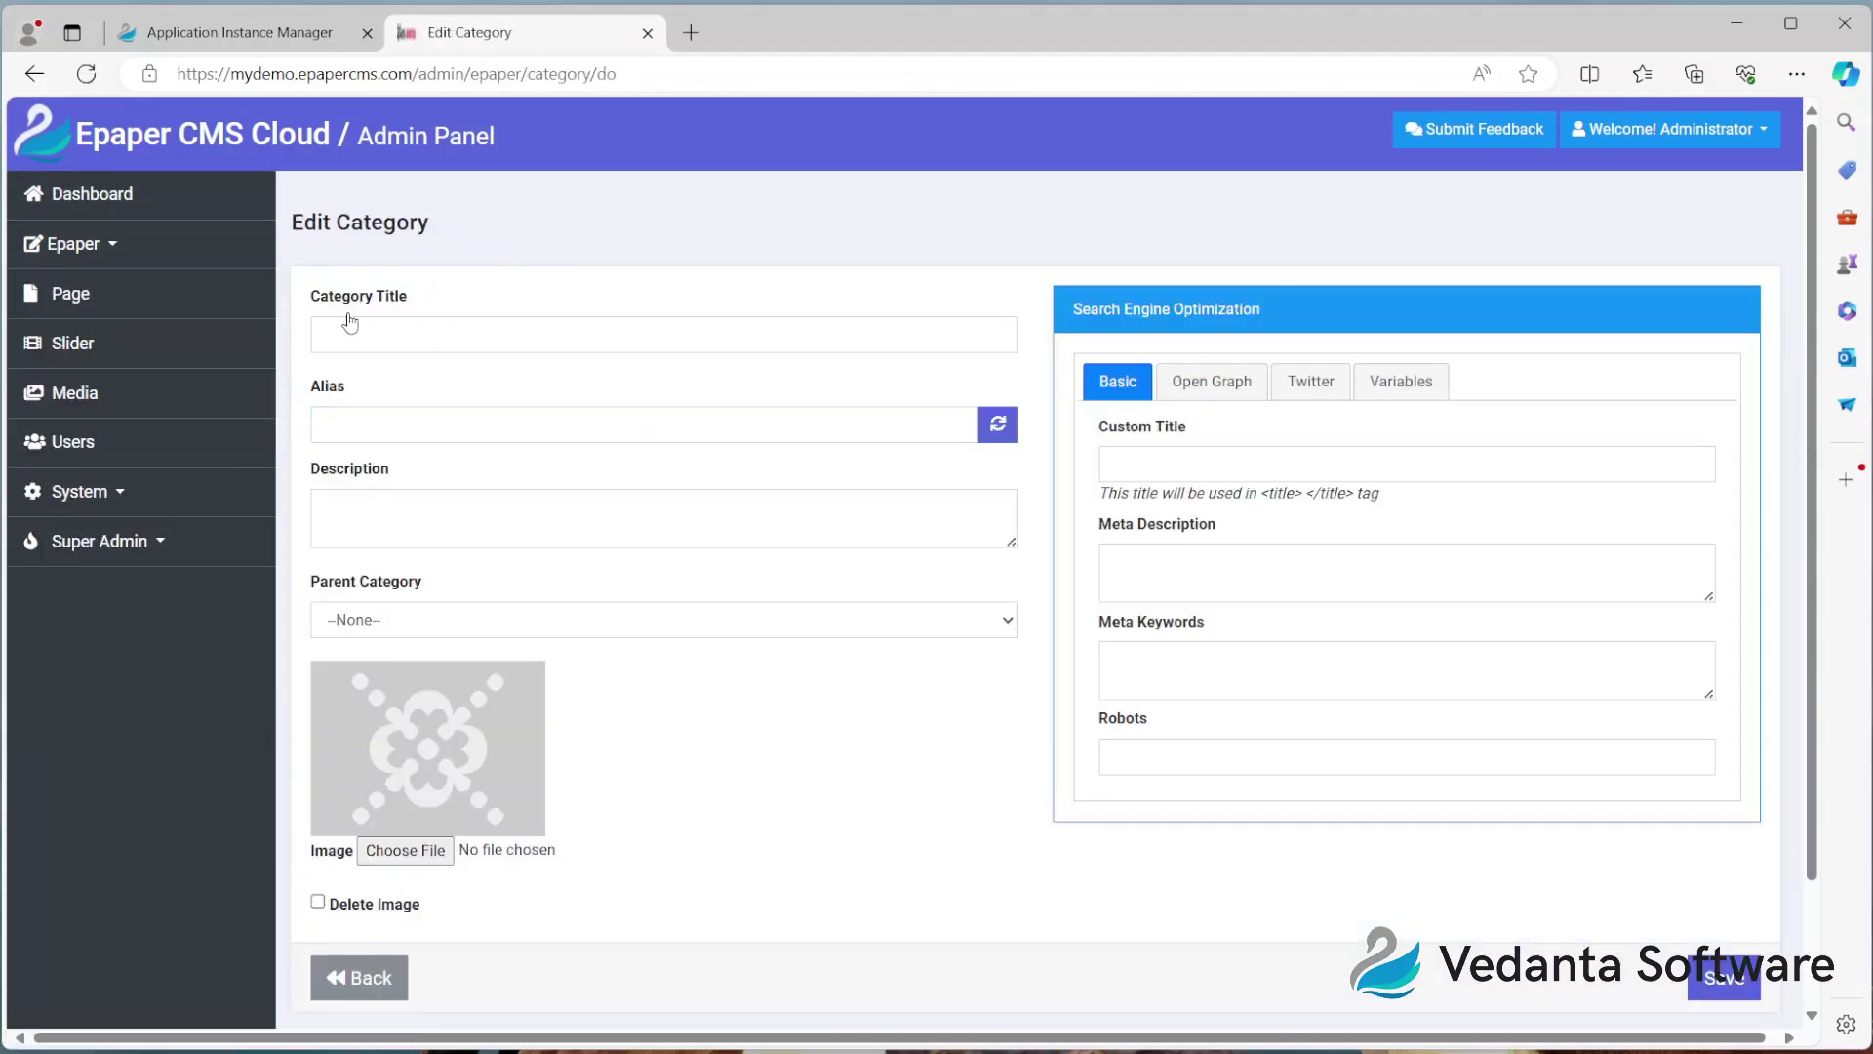
left_click(354, 334)
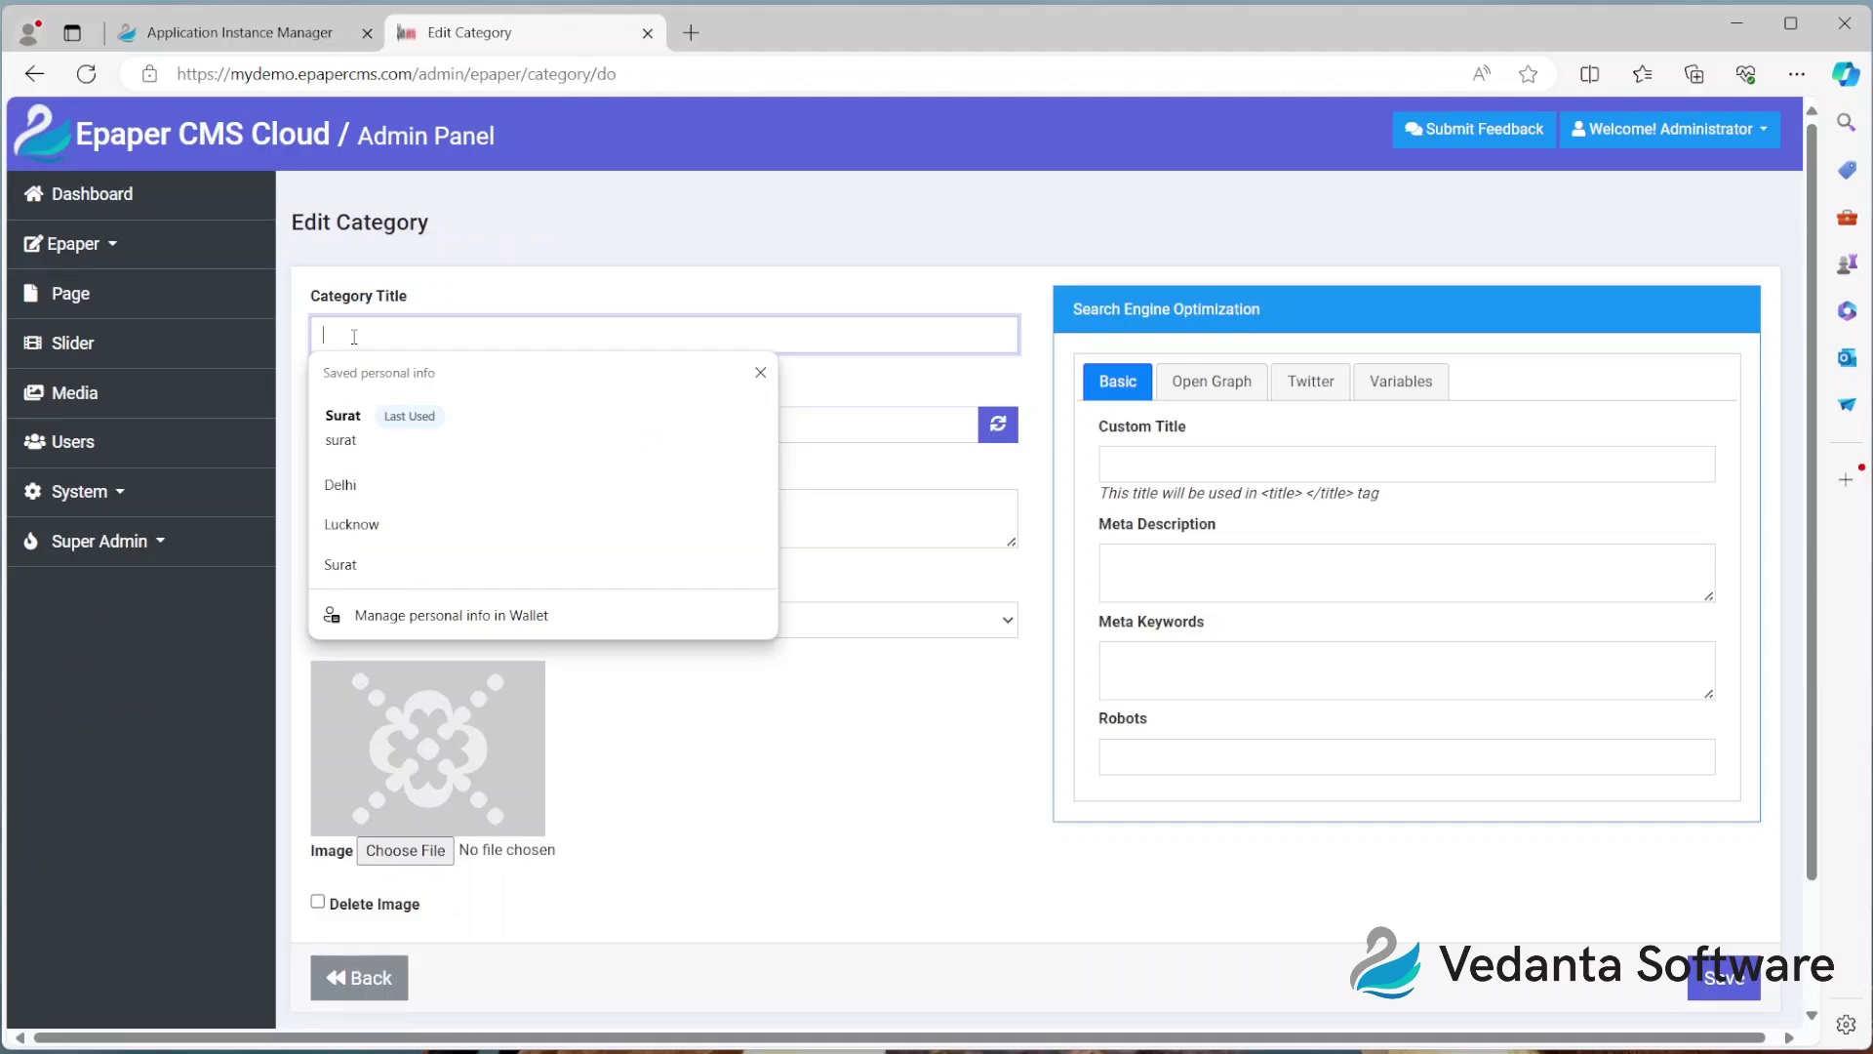
left_click(372, 527)
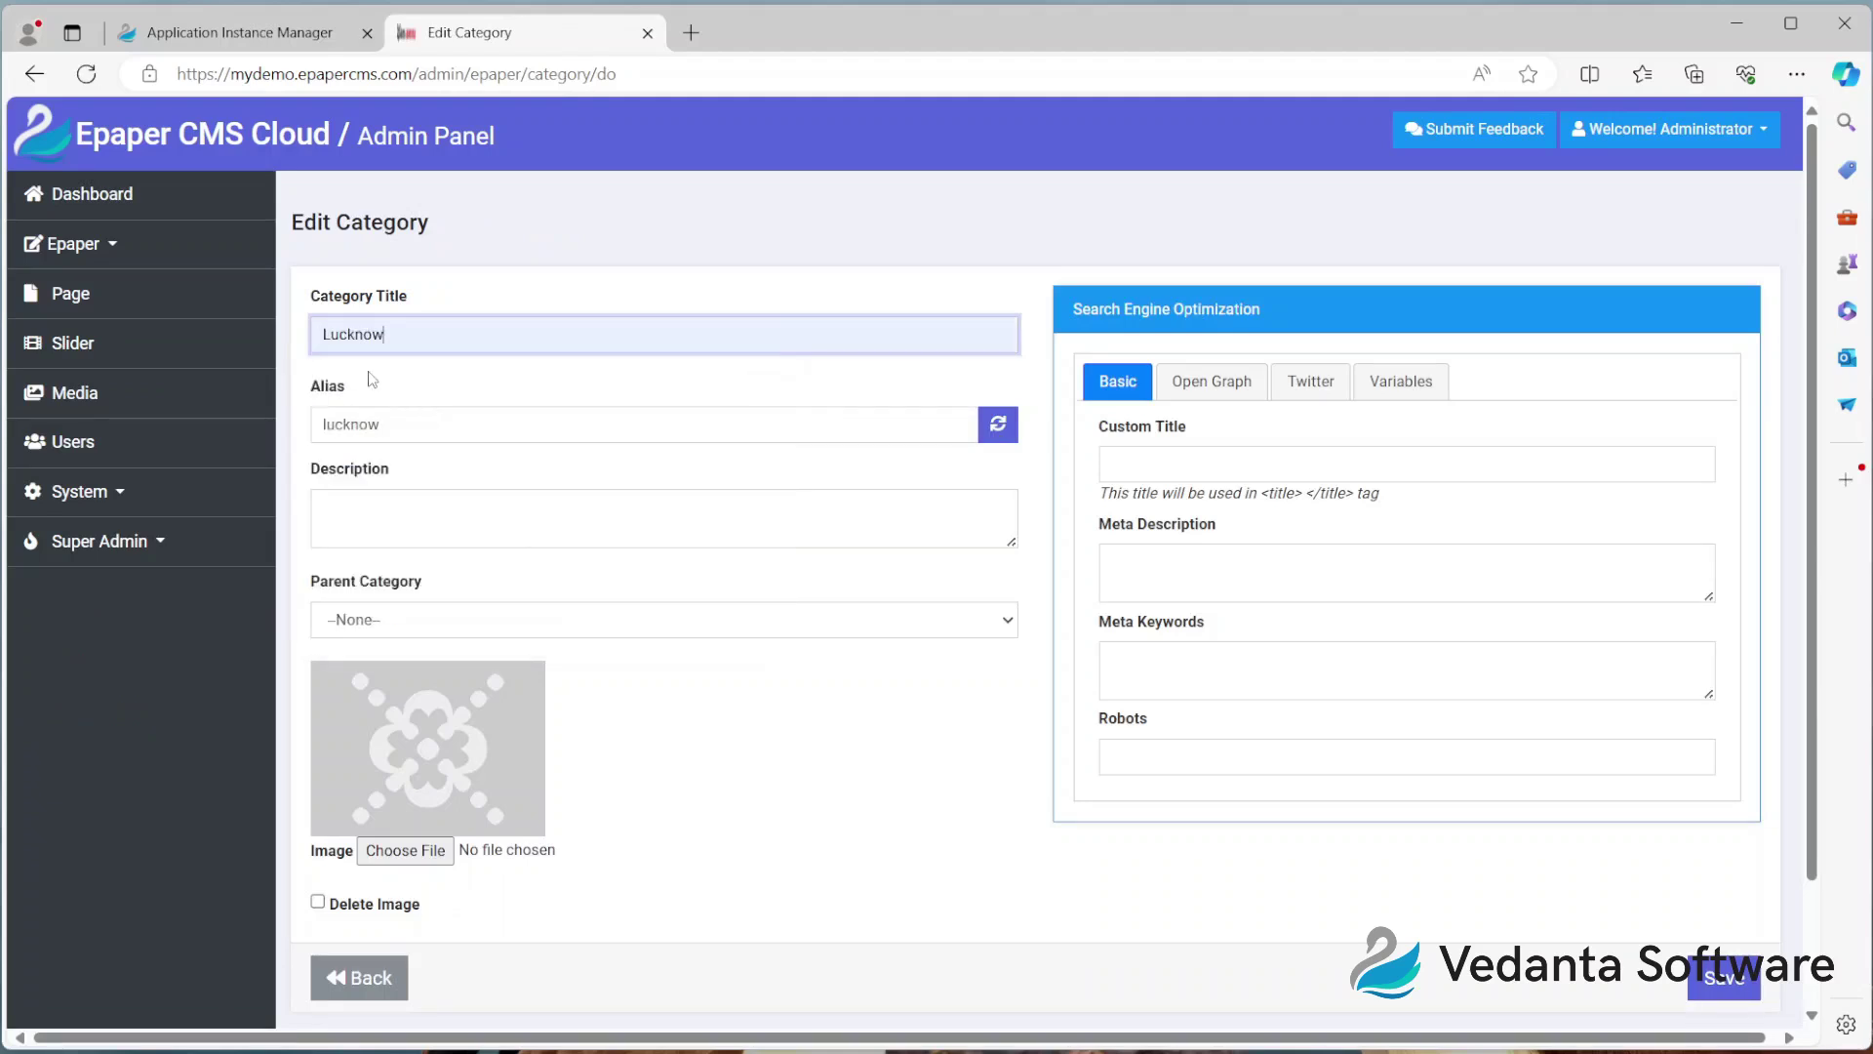
Review the alias, description and parent category fields, and save the Lucknow category with an empty description and no parent.
left_click(366, 430)
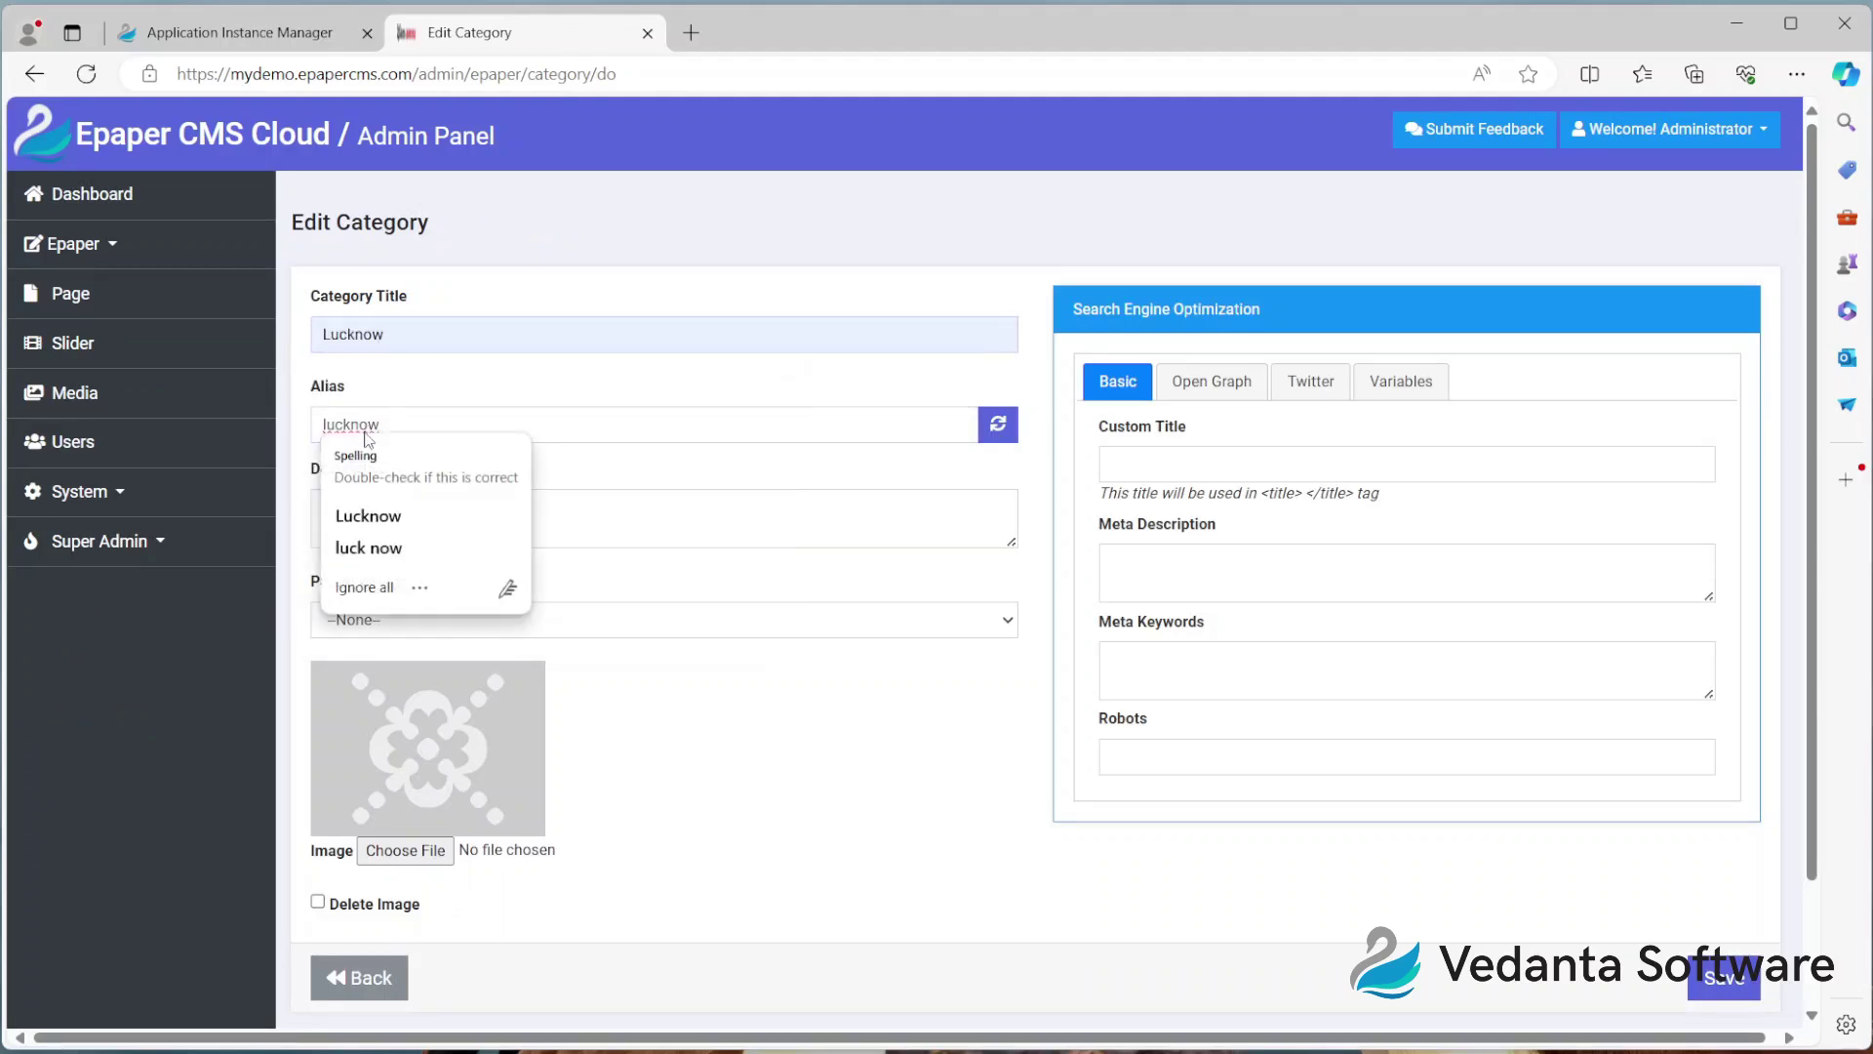
double_click(366, 426)
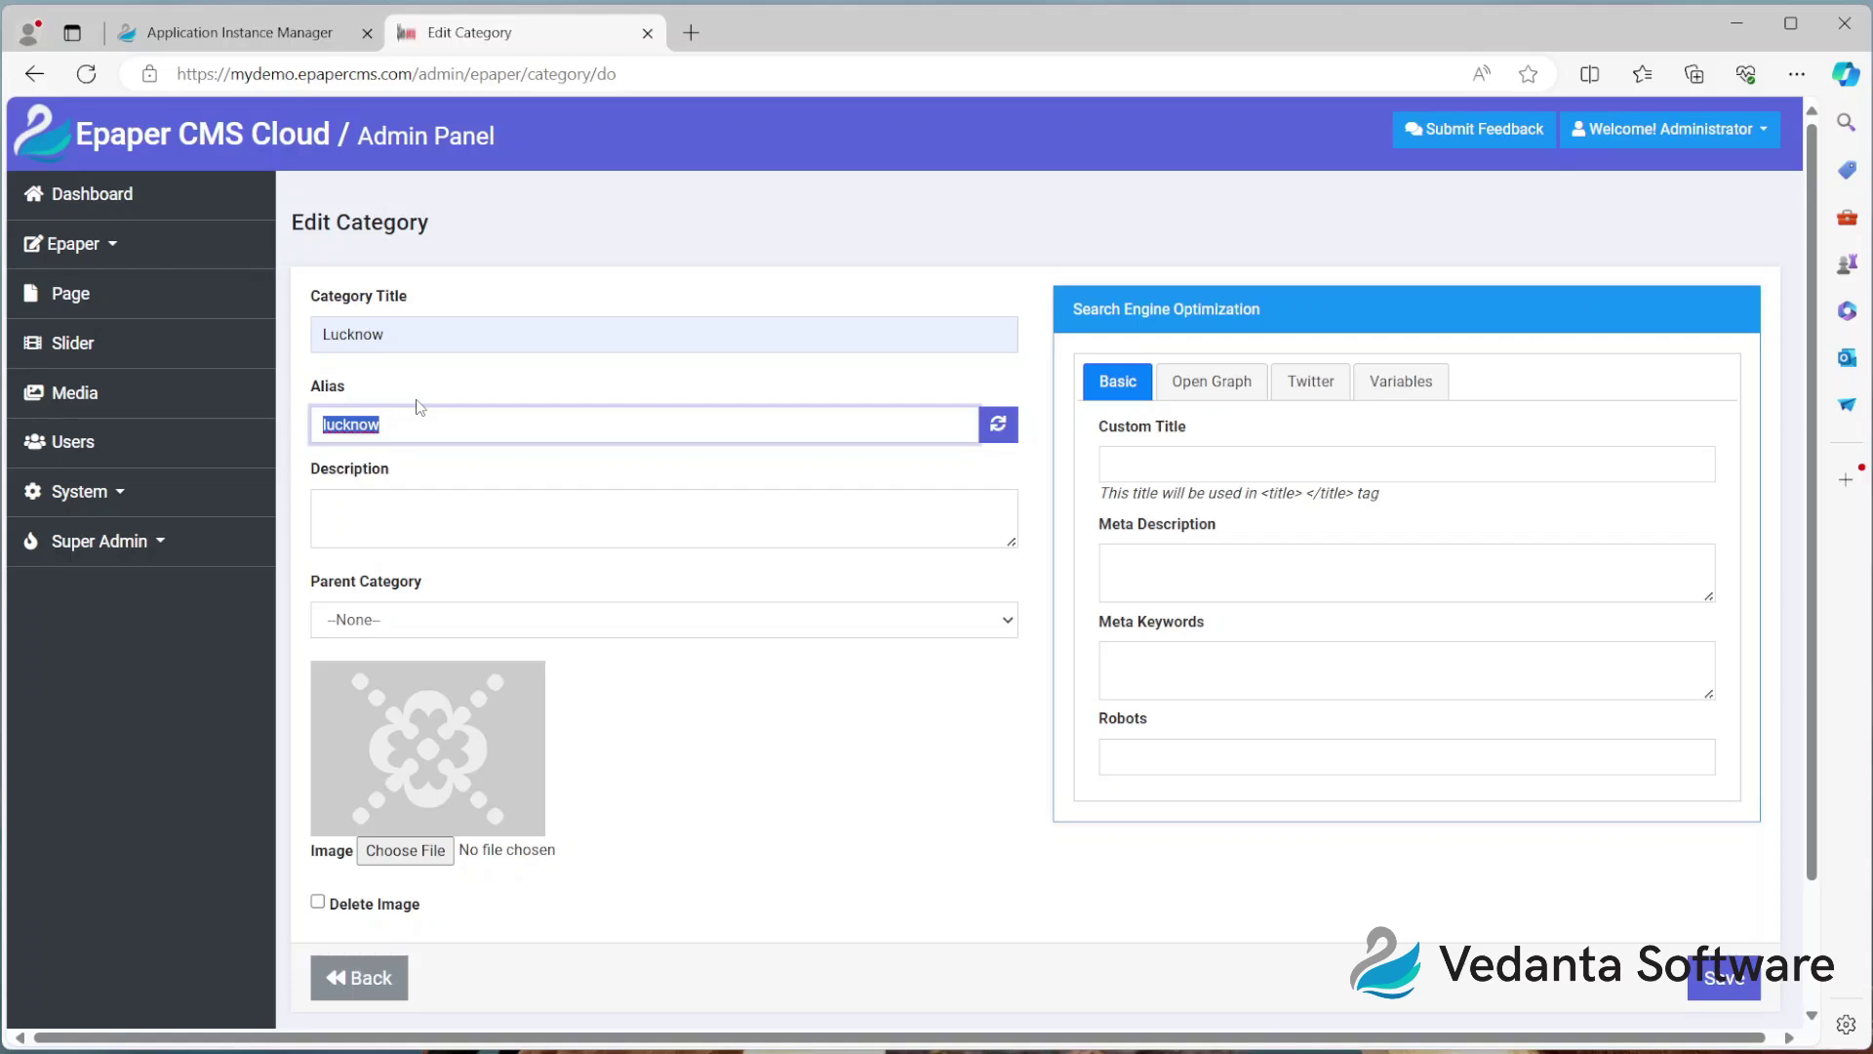
left_click(420, 337)
left_click(395, 442)
left_click(348, 534)
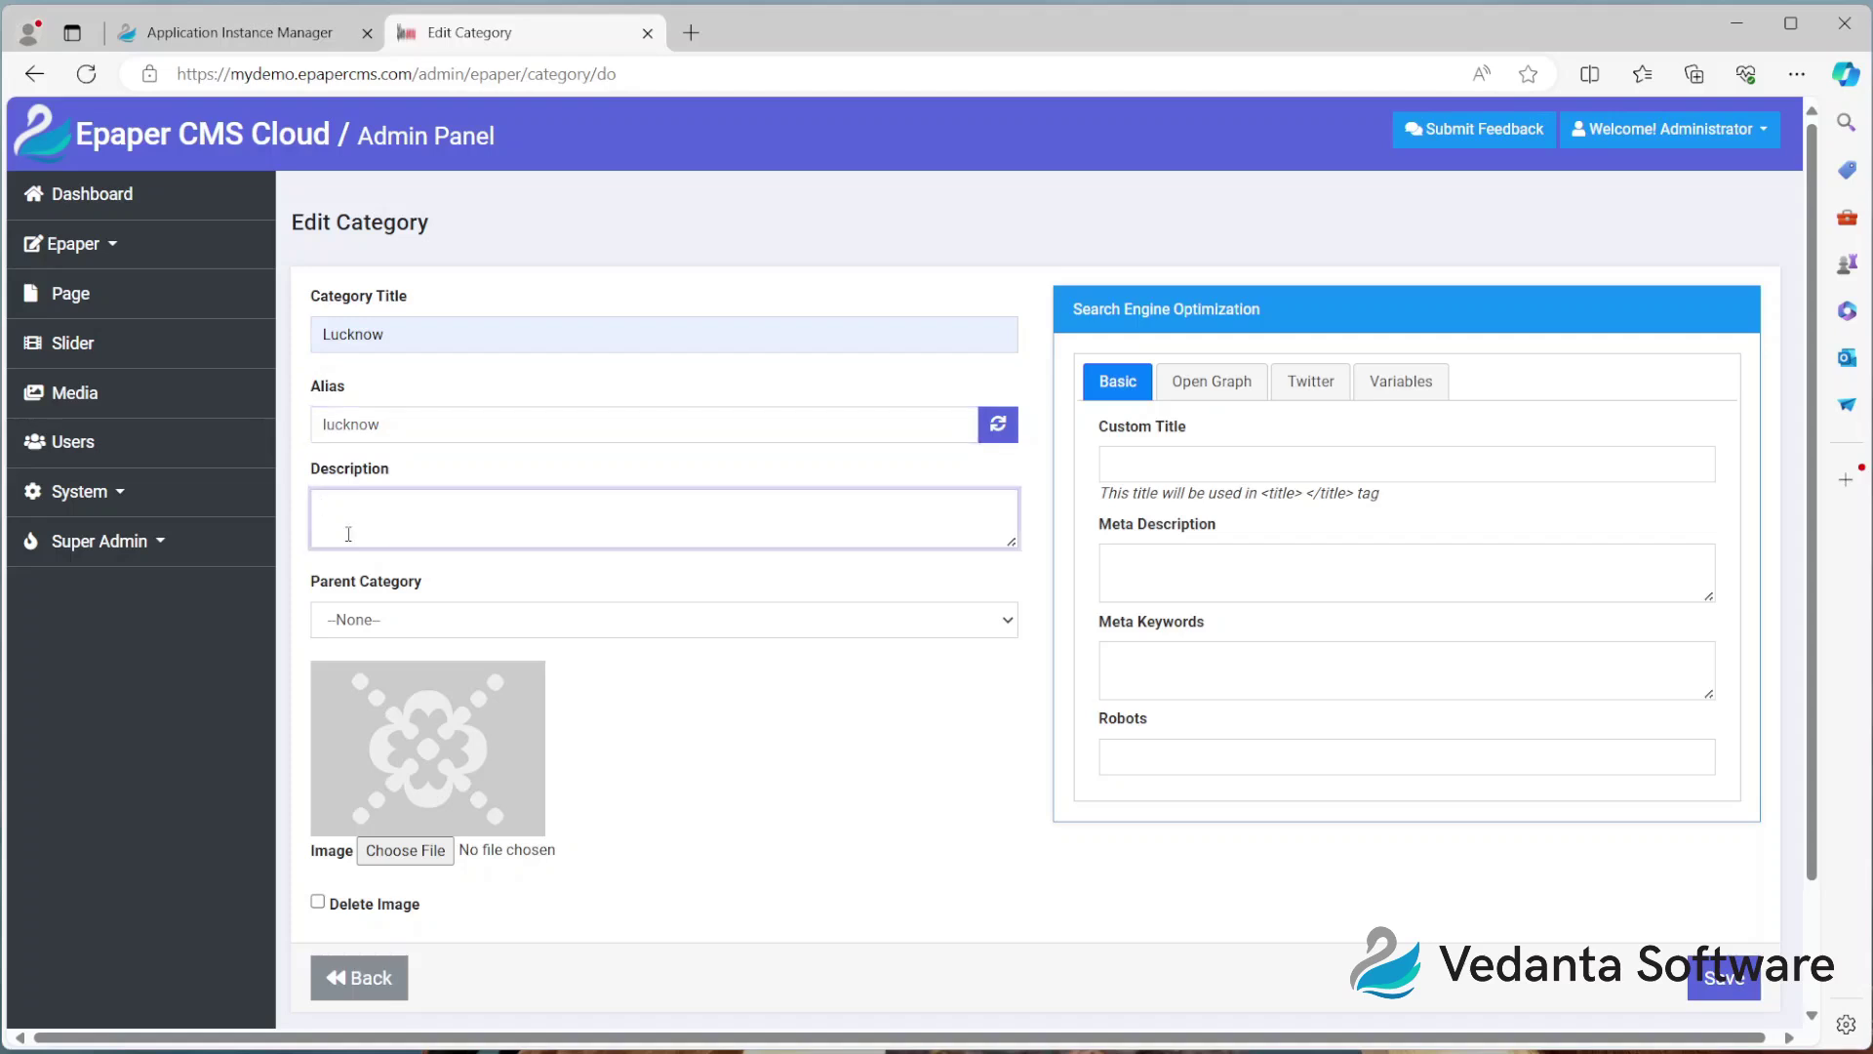
left_click(386, 627)
left_click(386, 627)
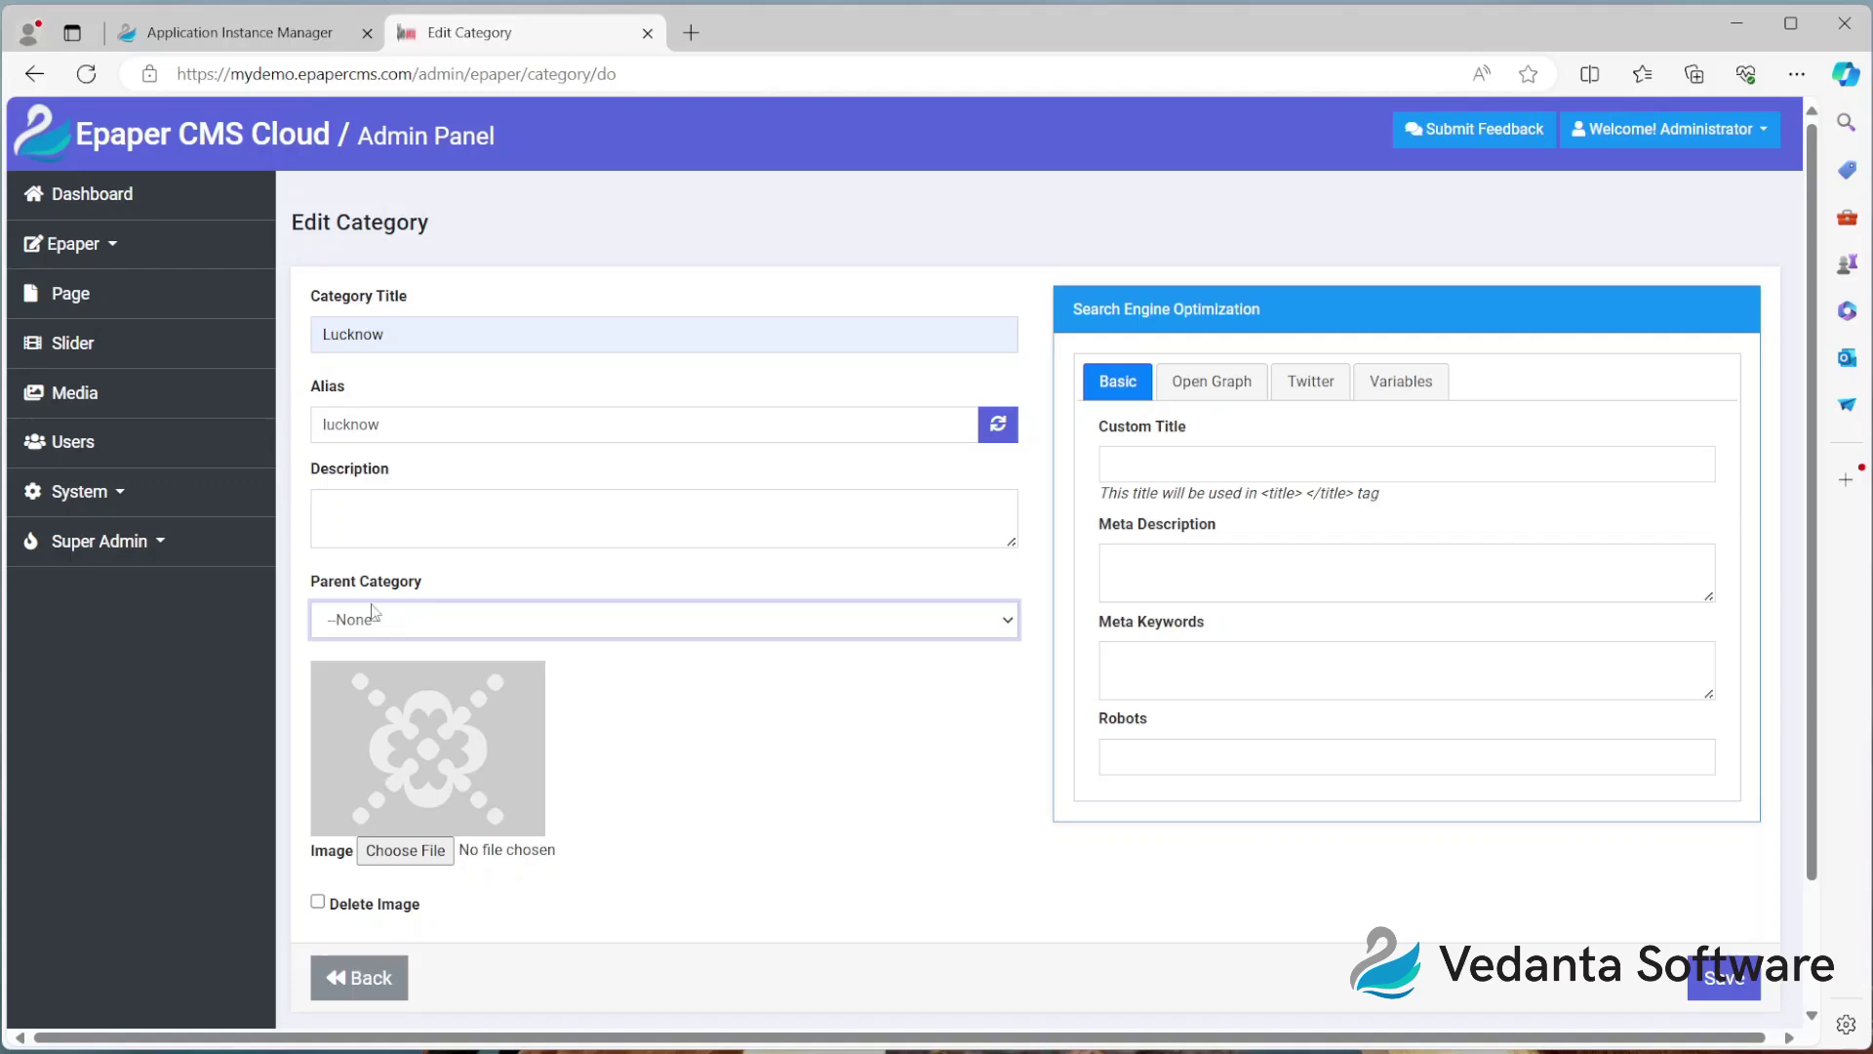
left_click(360, 523)
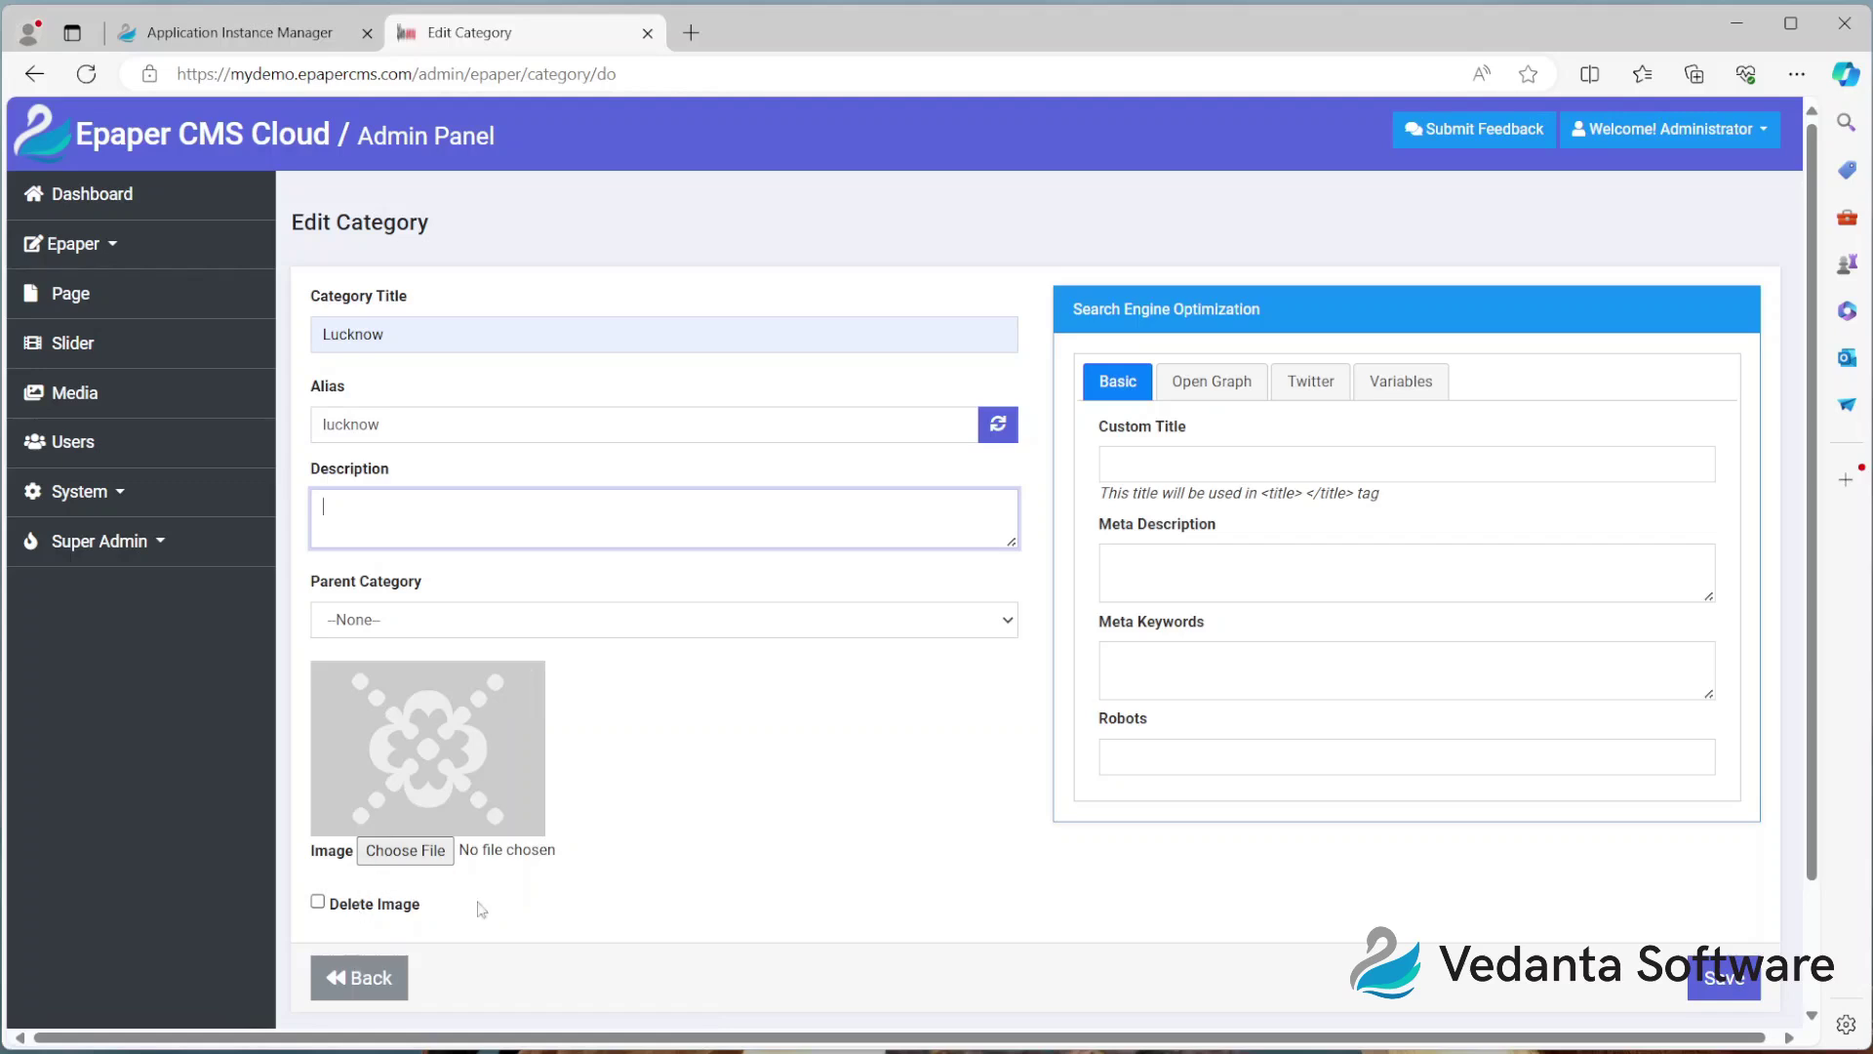
left_click(1703, 981)
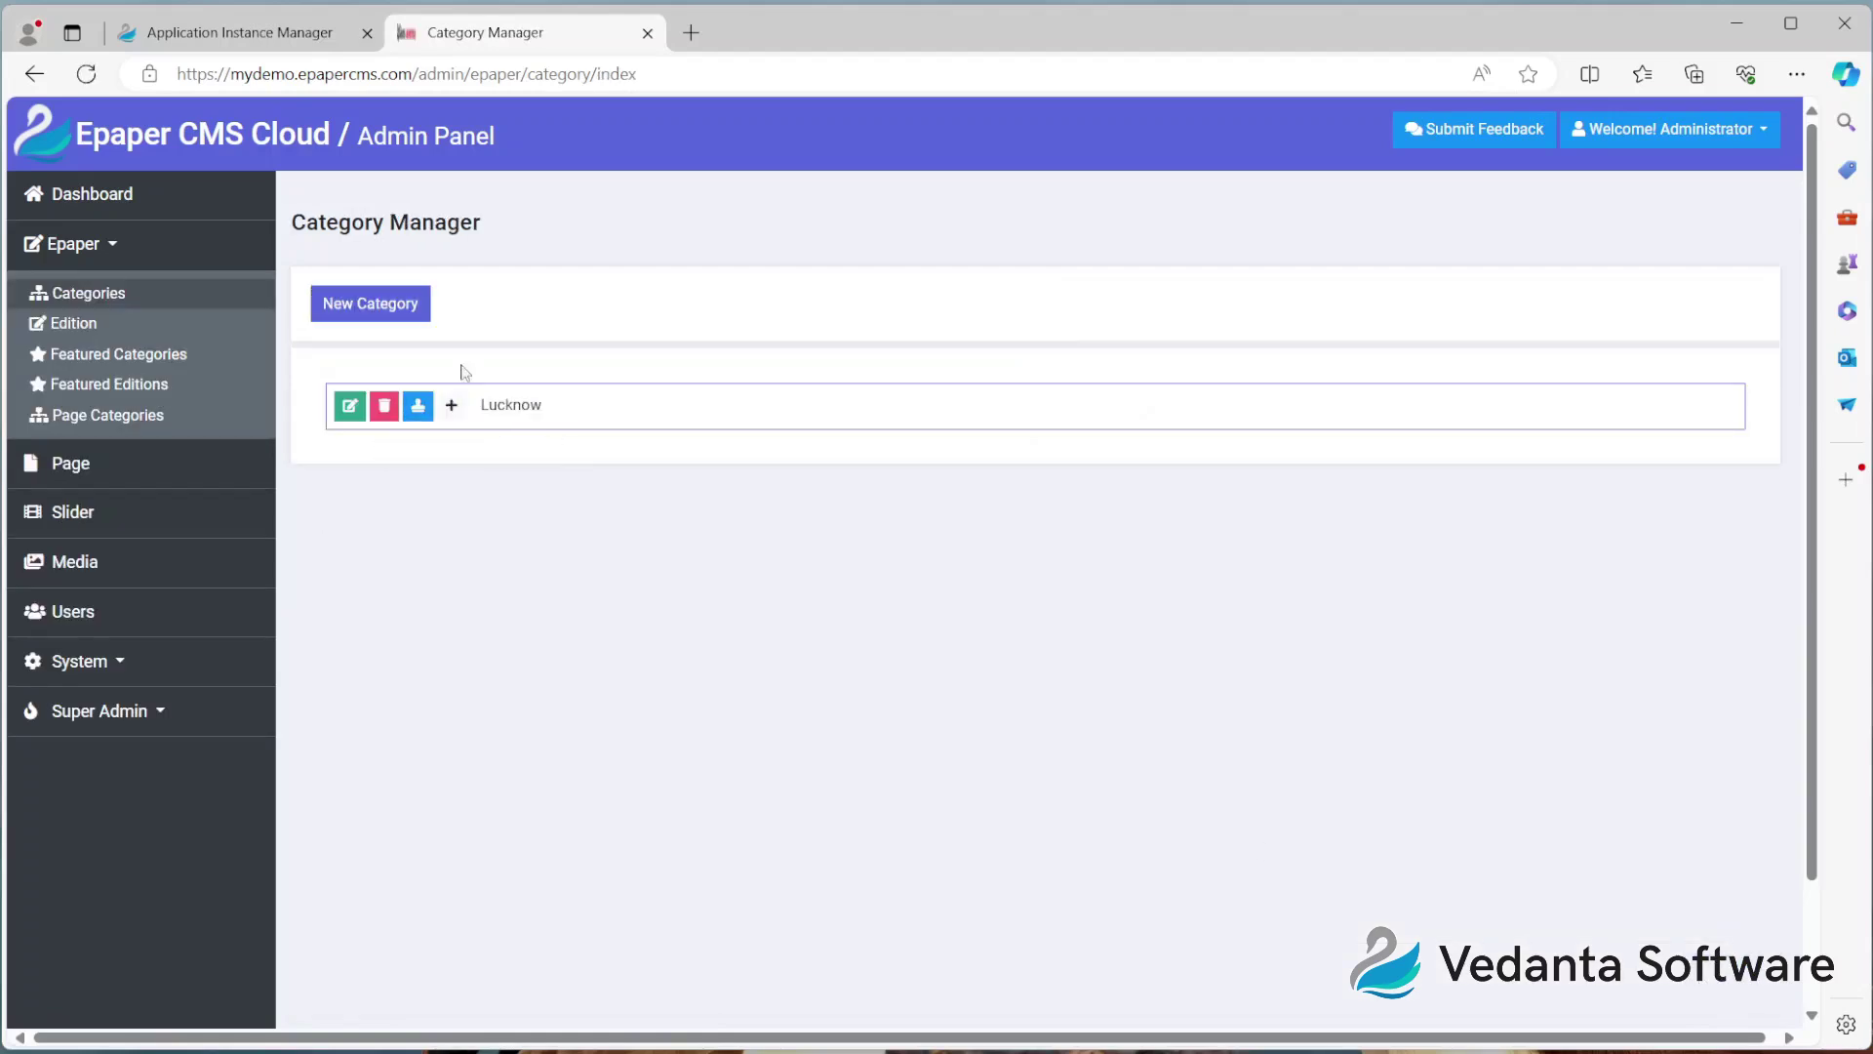
Create and save another category titled Bilaspur with an empty description and no parent category.
left_click(414, 331)
left_click(406, 333)
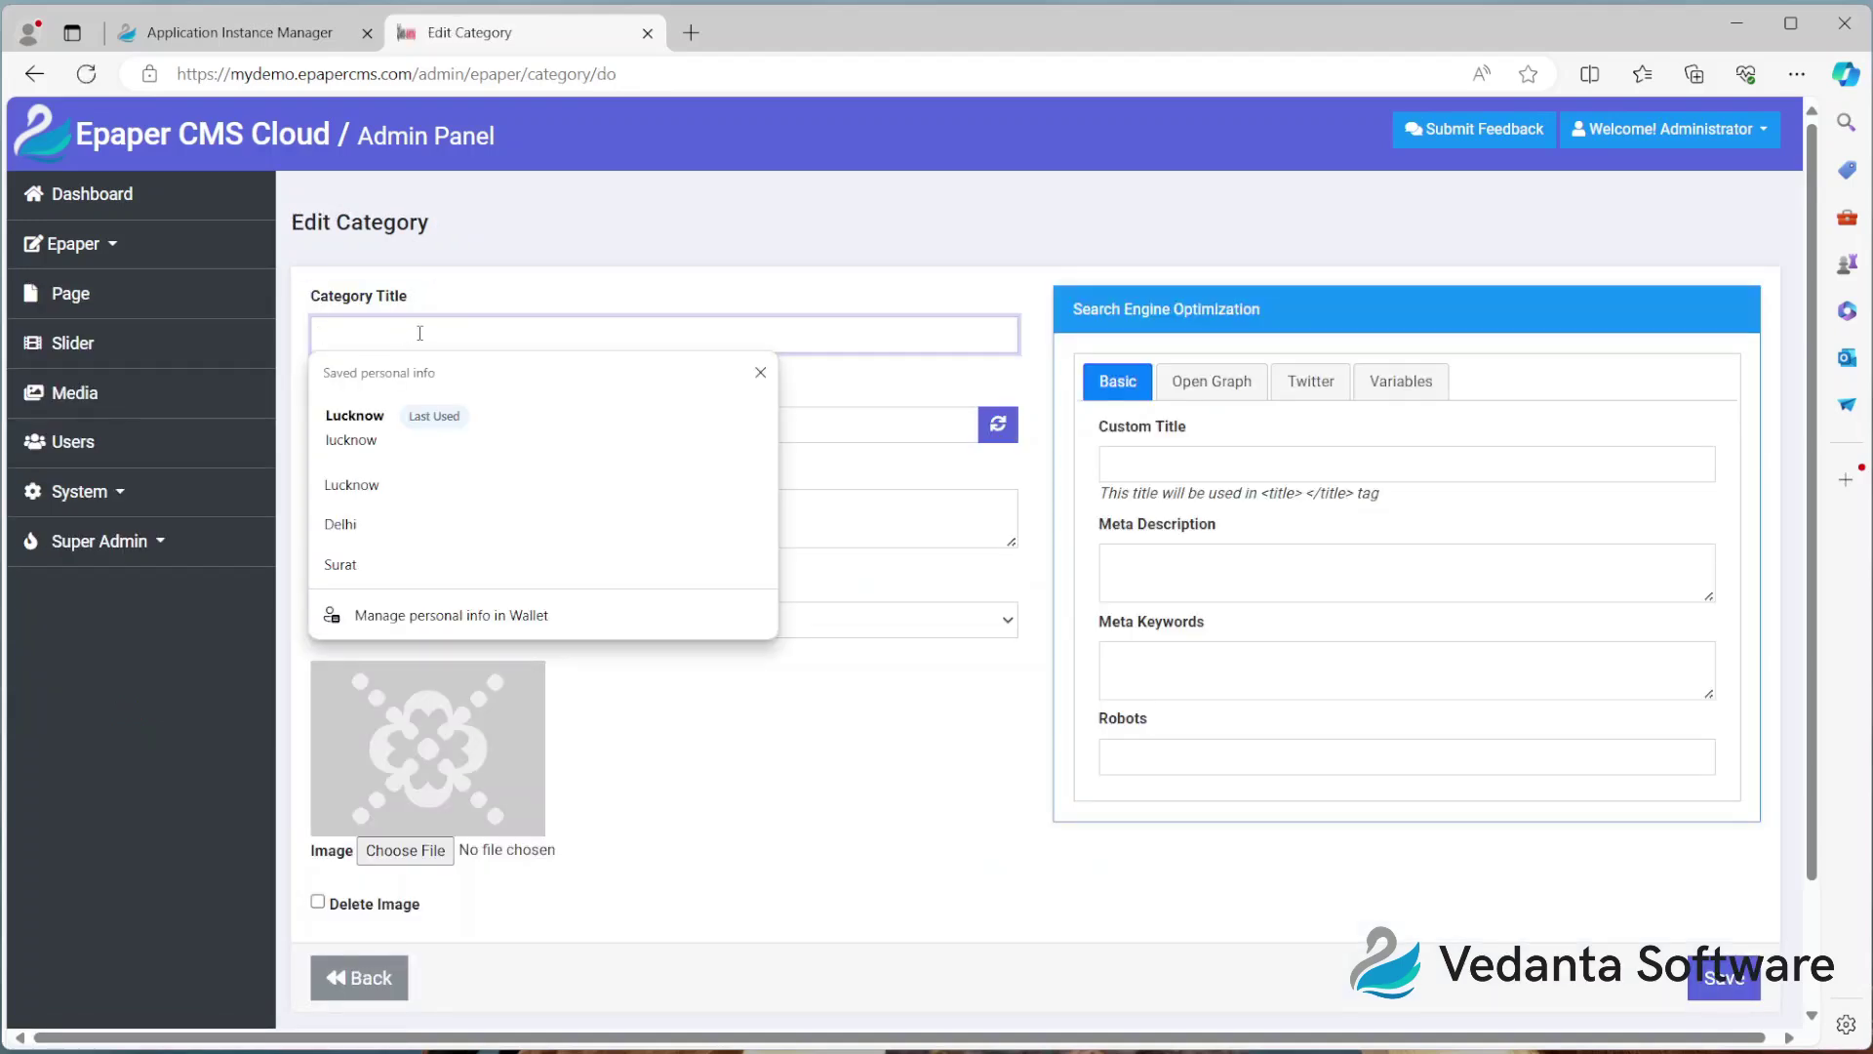
type("Bilaspur")
left_click(407, 420)
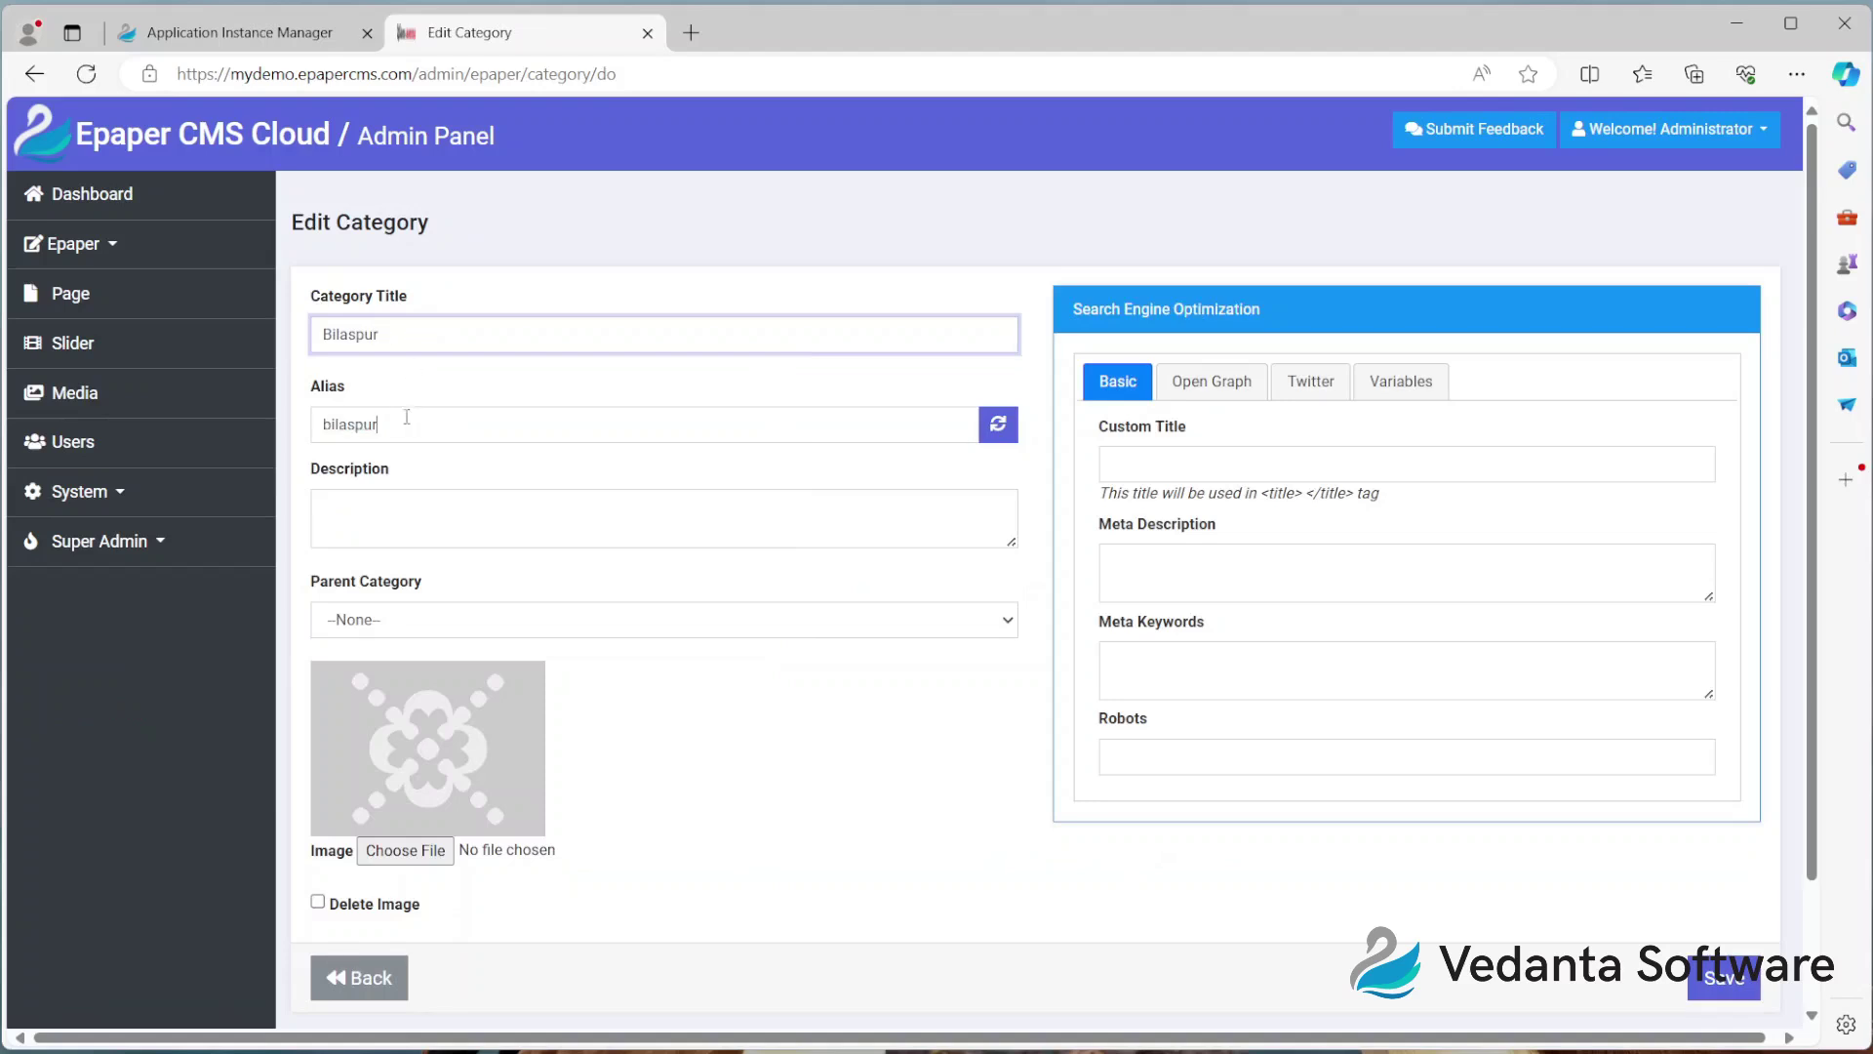
left_click(761, 515)
left_click(1747, 979)
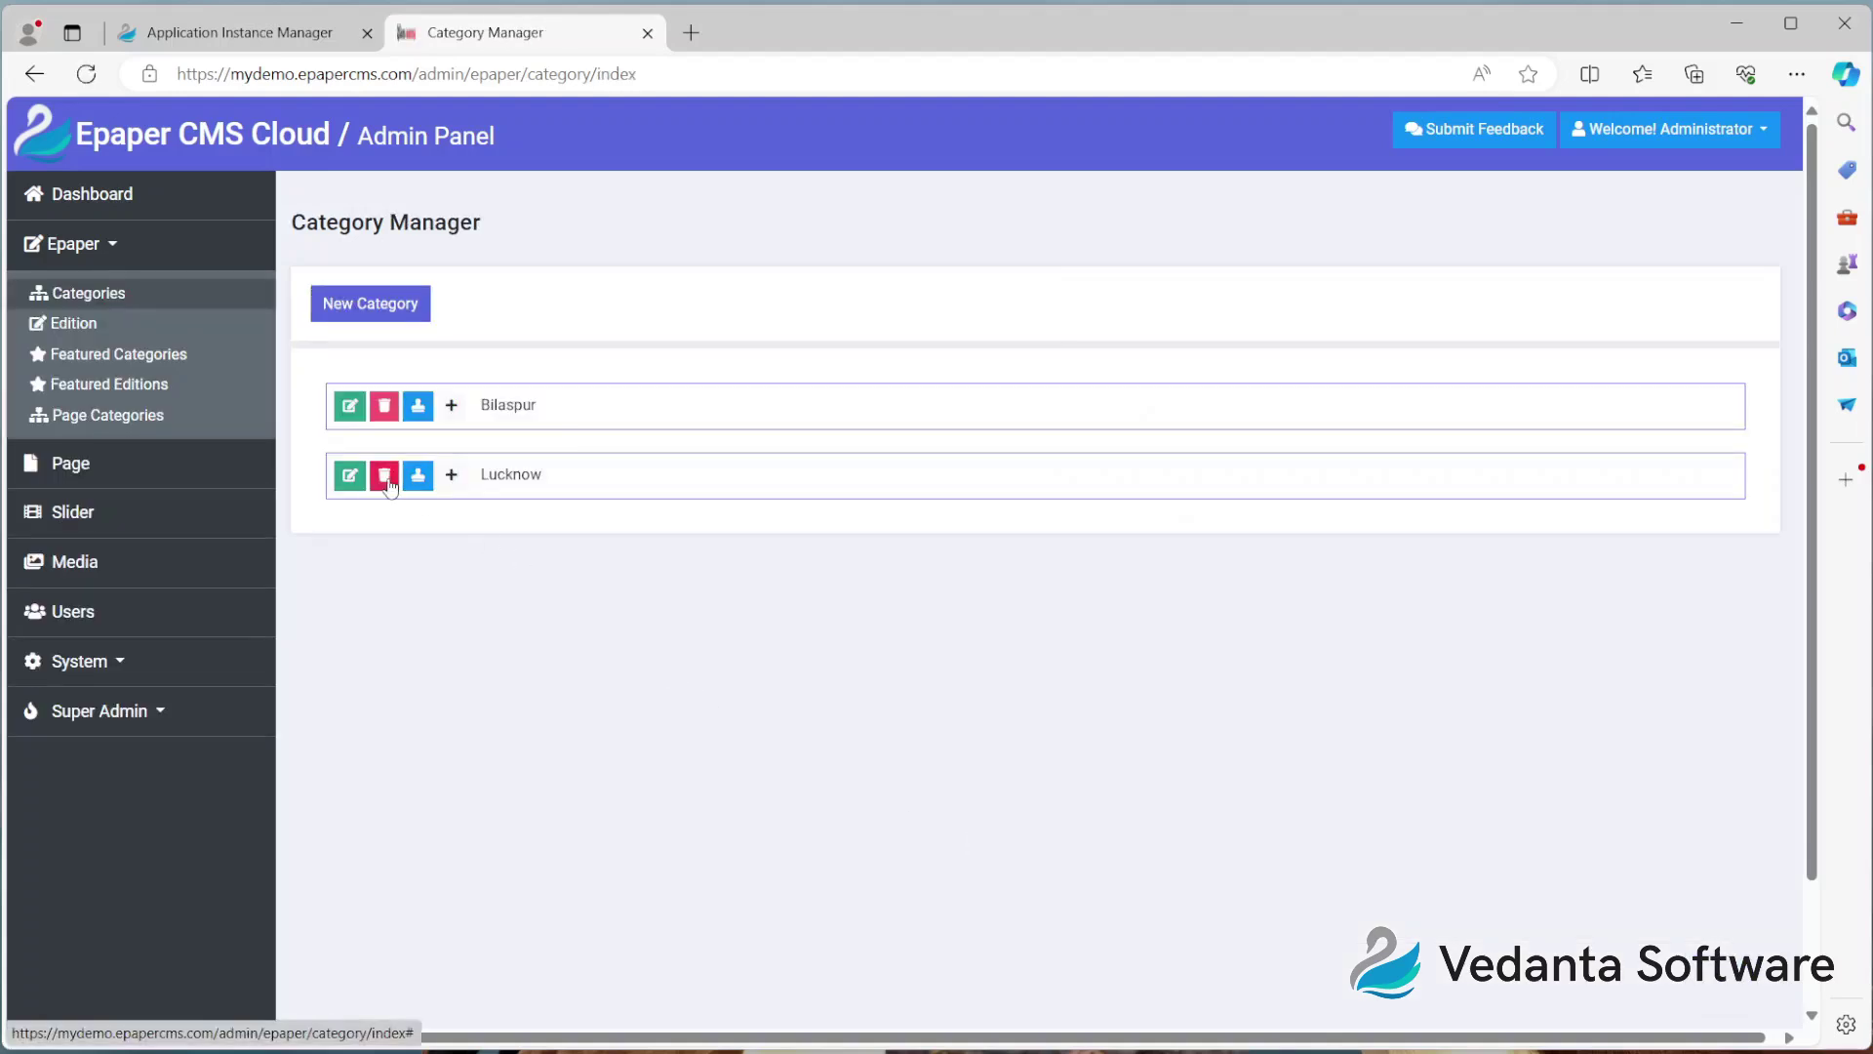
Delete the Bilaspur category, entering DELETE as the confirmation text.
left_click(386, 421)
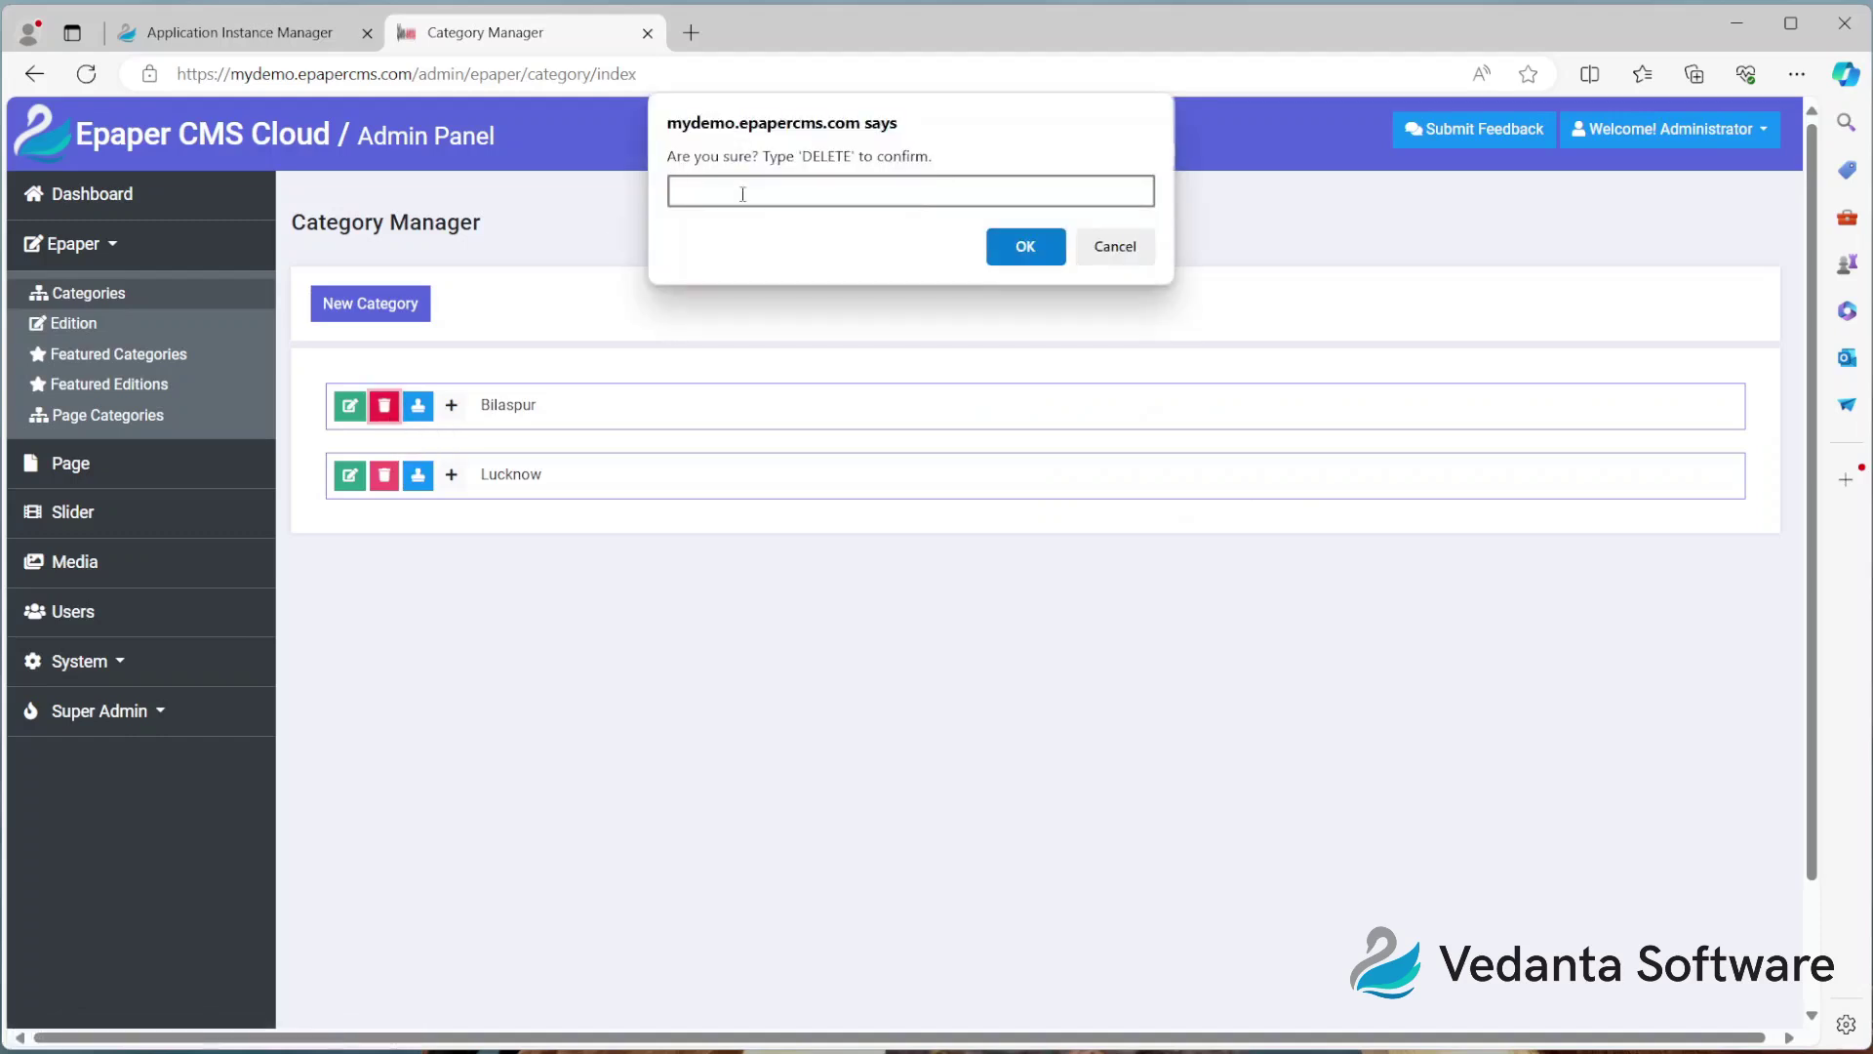
type("DELER")
type("E")
left_click(1019, 249)
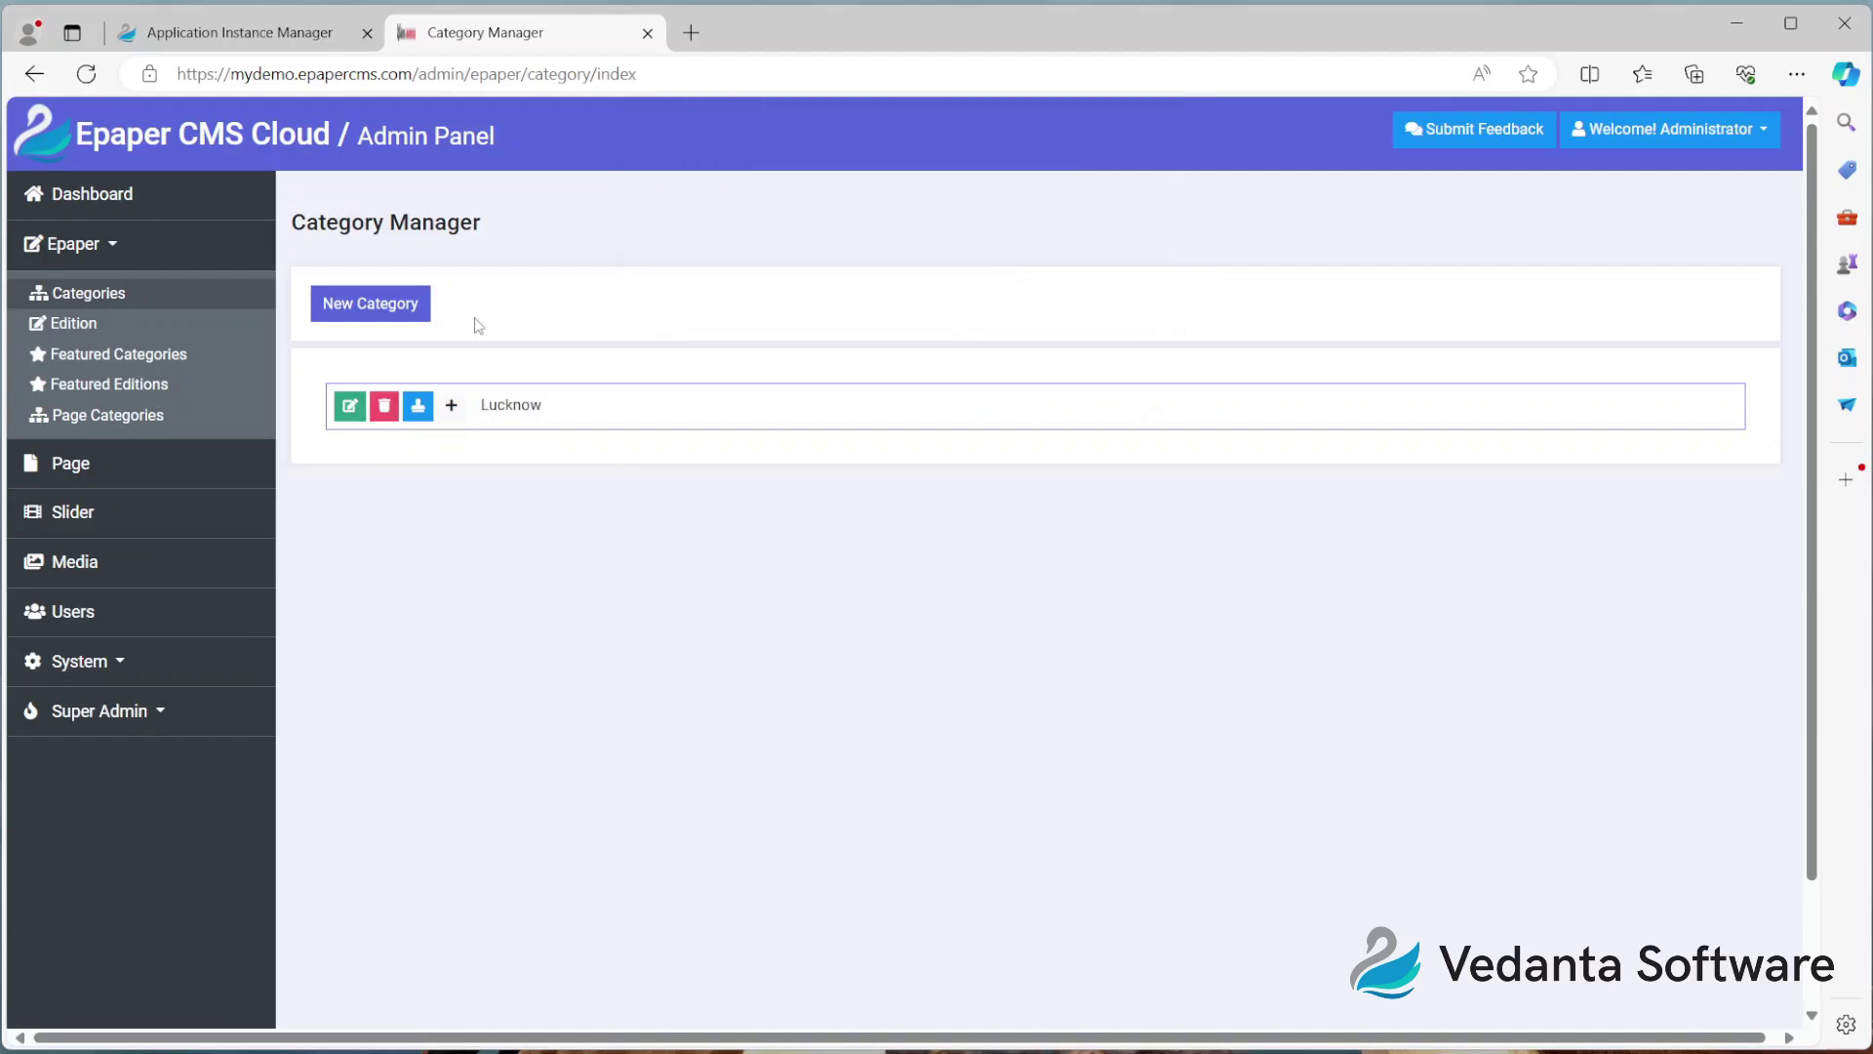
Create and save a new category titled Bhopal with no parent category.
left_click(419, 305)
left_click(429, 336)
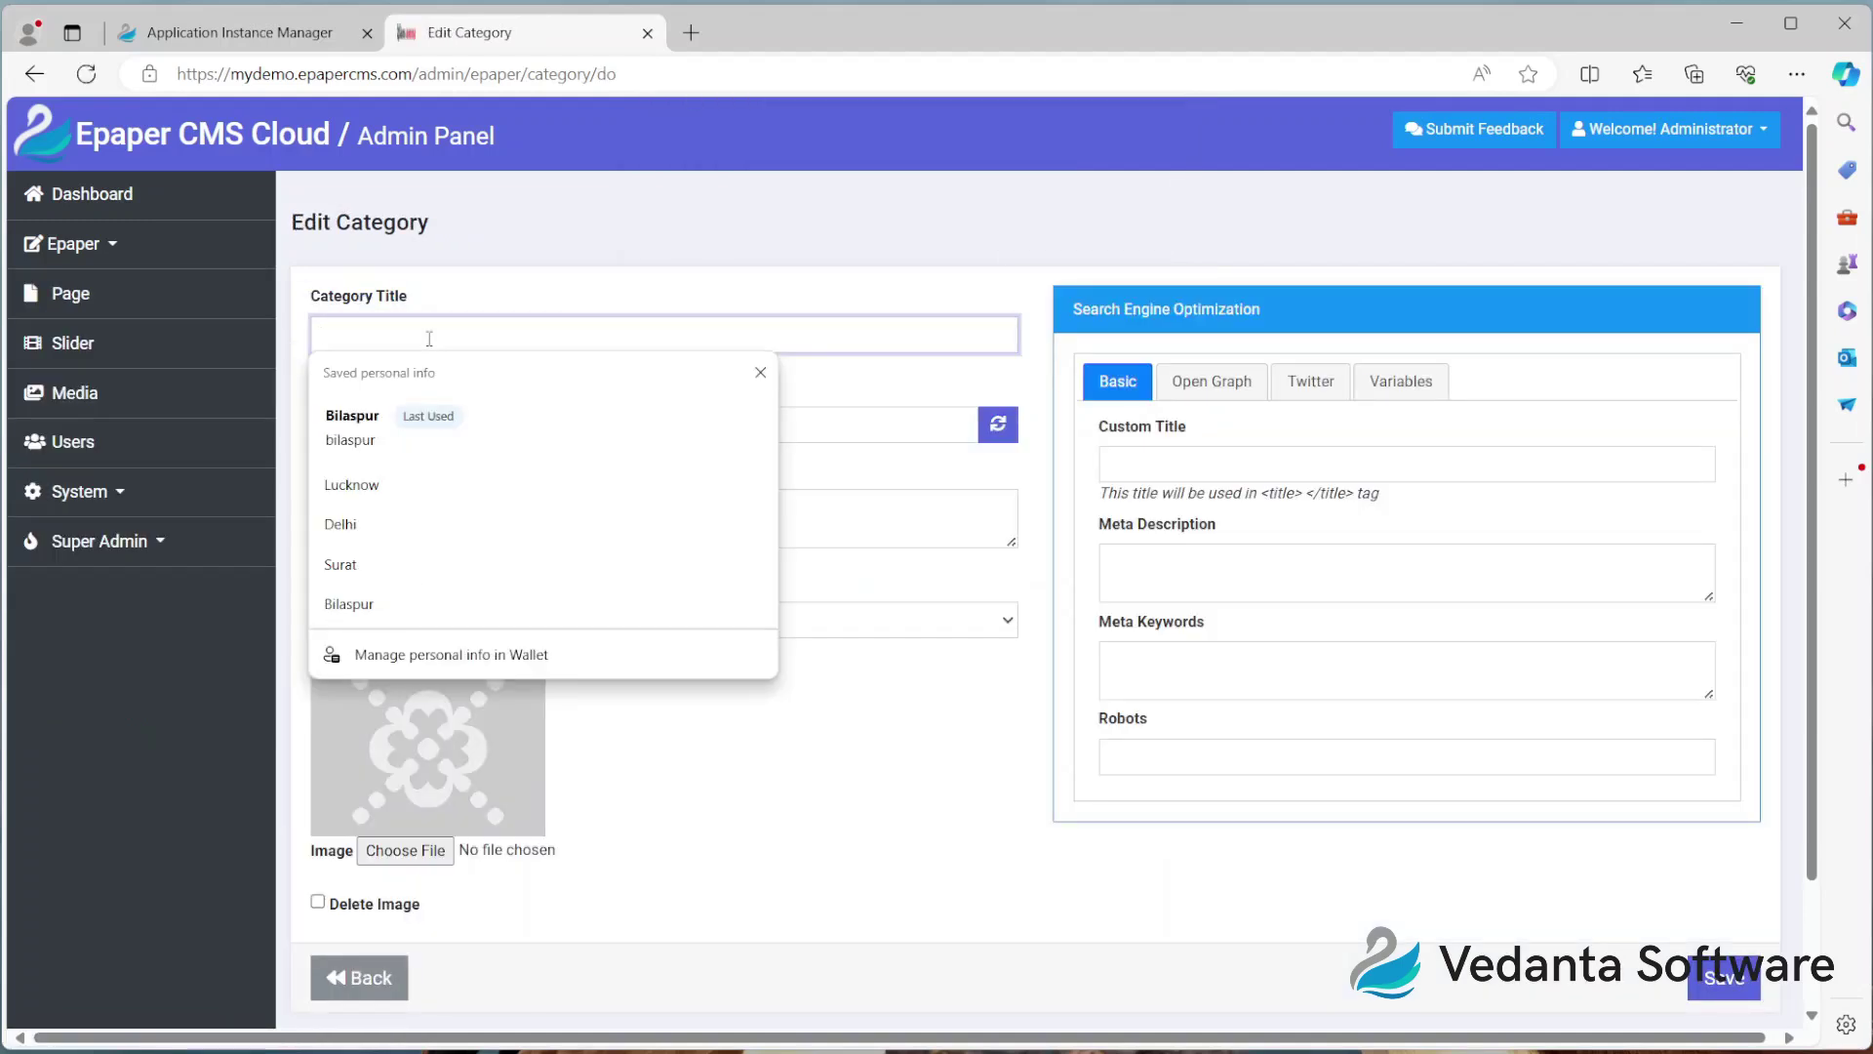
type("Bhopal")
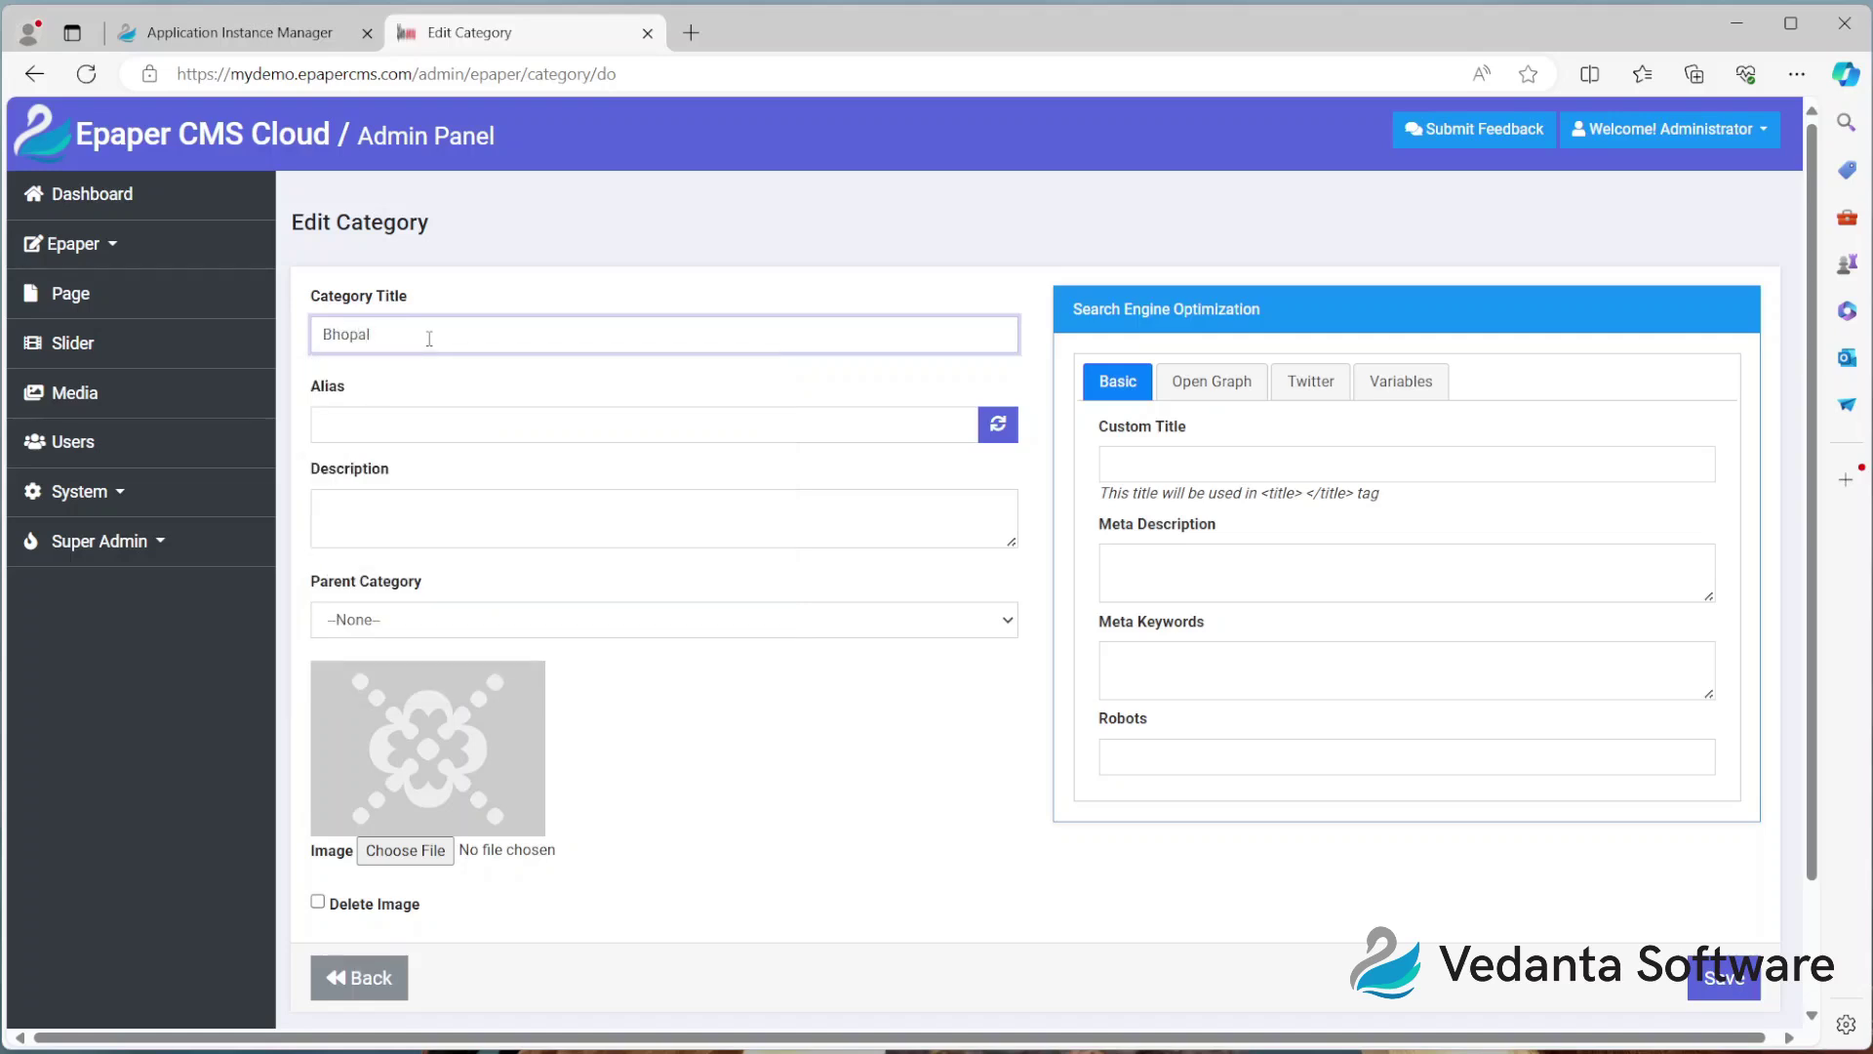
left_click(1724, 976)
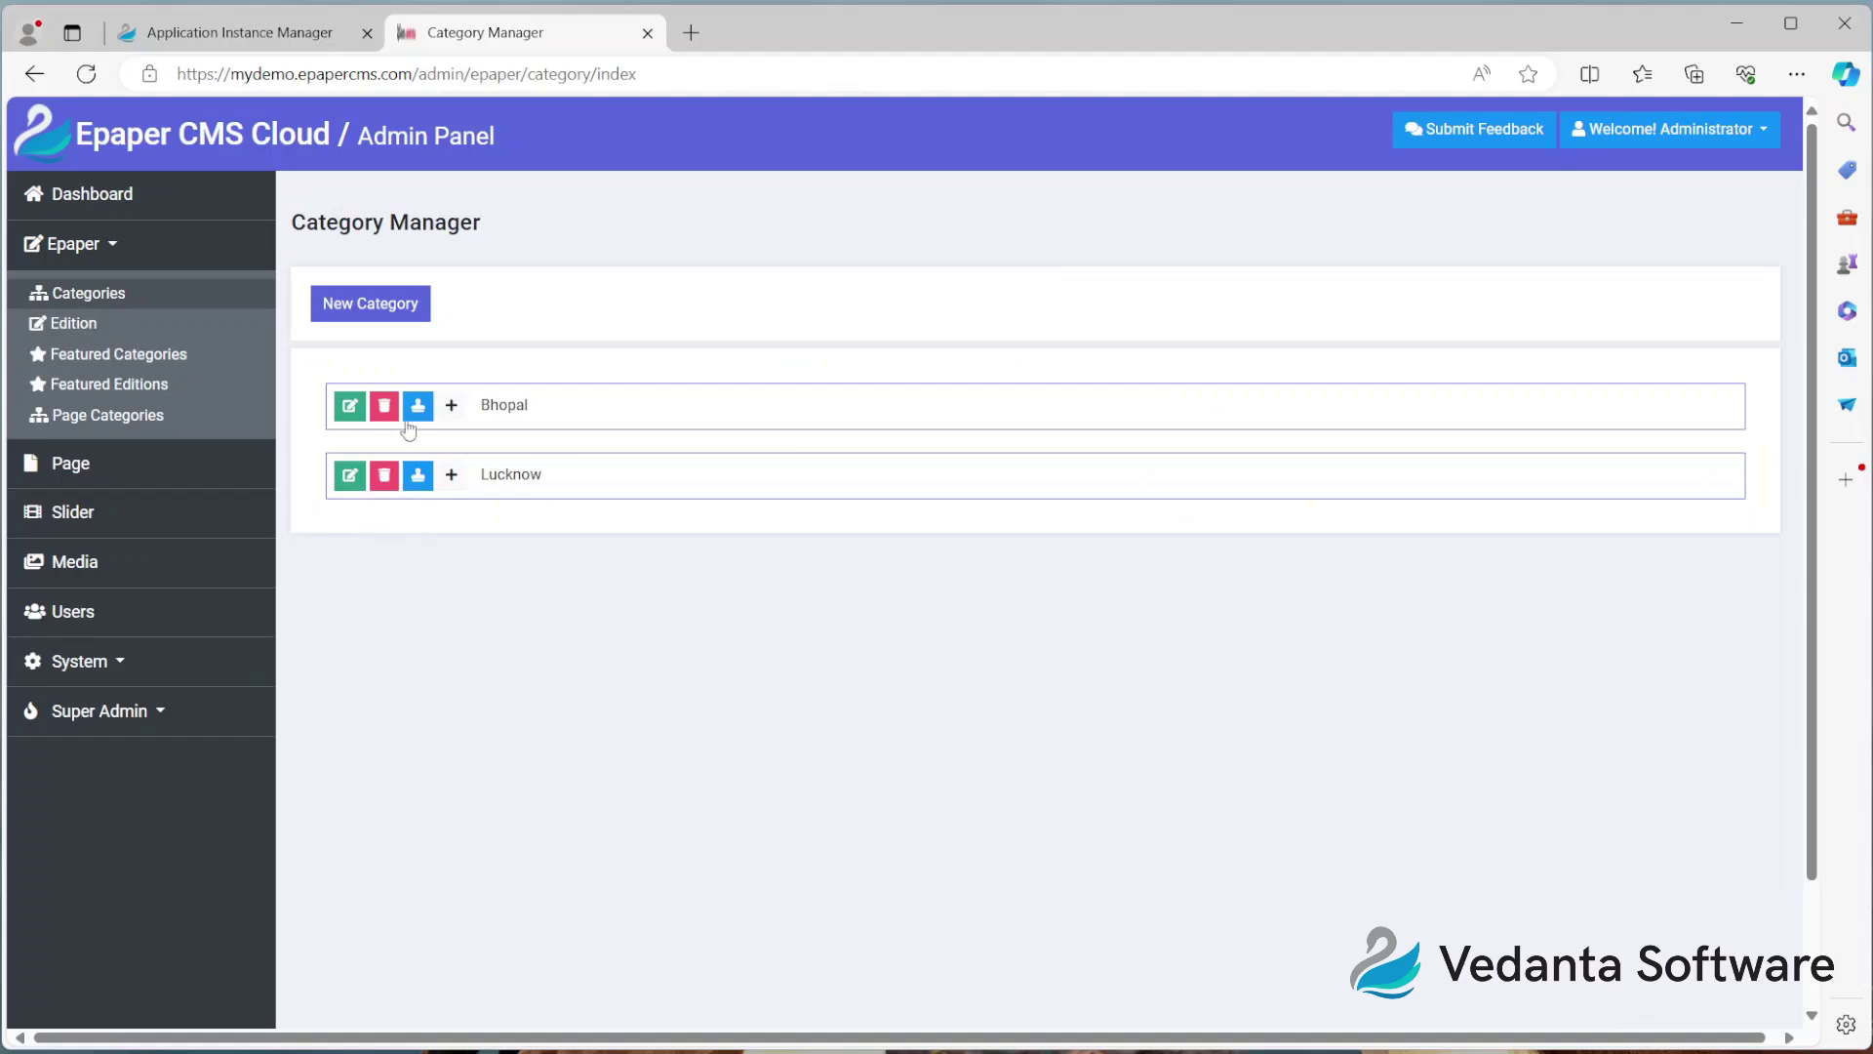
Open the Bhopal category for editing, review its title and description fields, and save it.
left_click(350, 410)
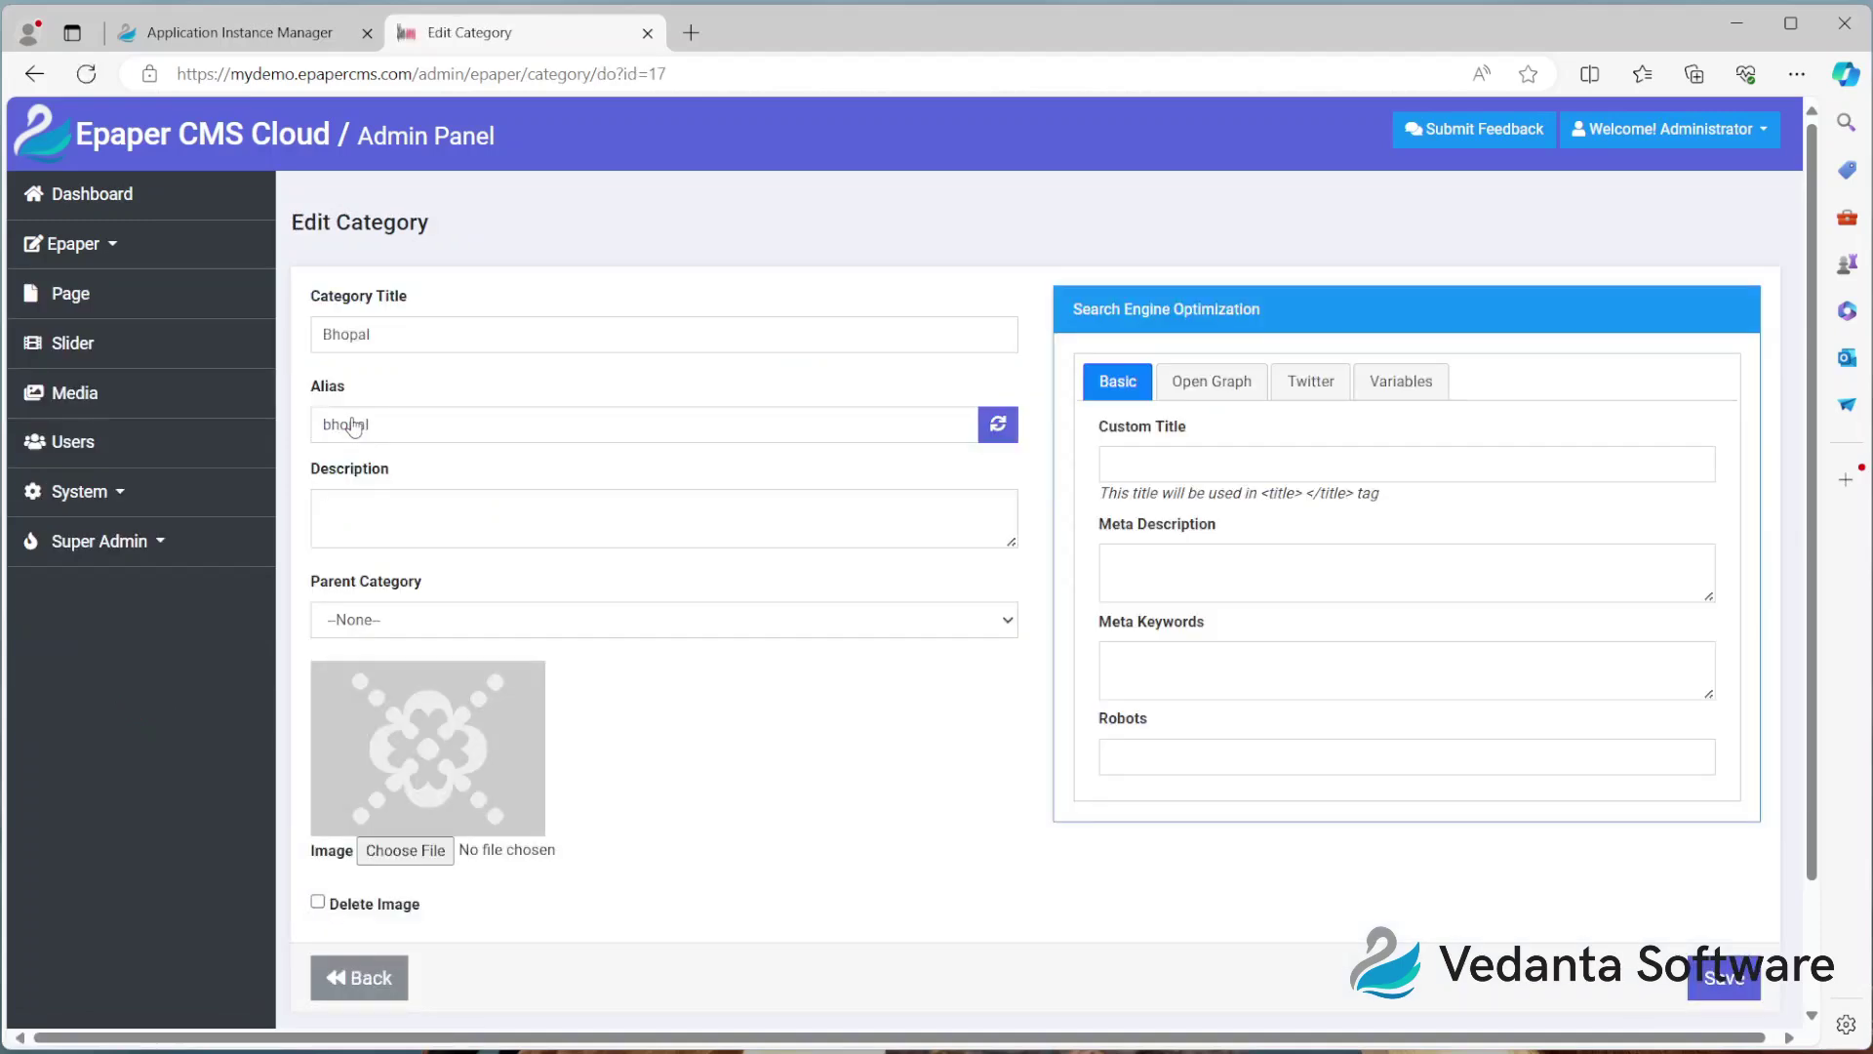
left_click(389, 512)
left_click(393, 342)
left_click(402, 517)
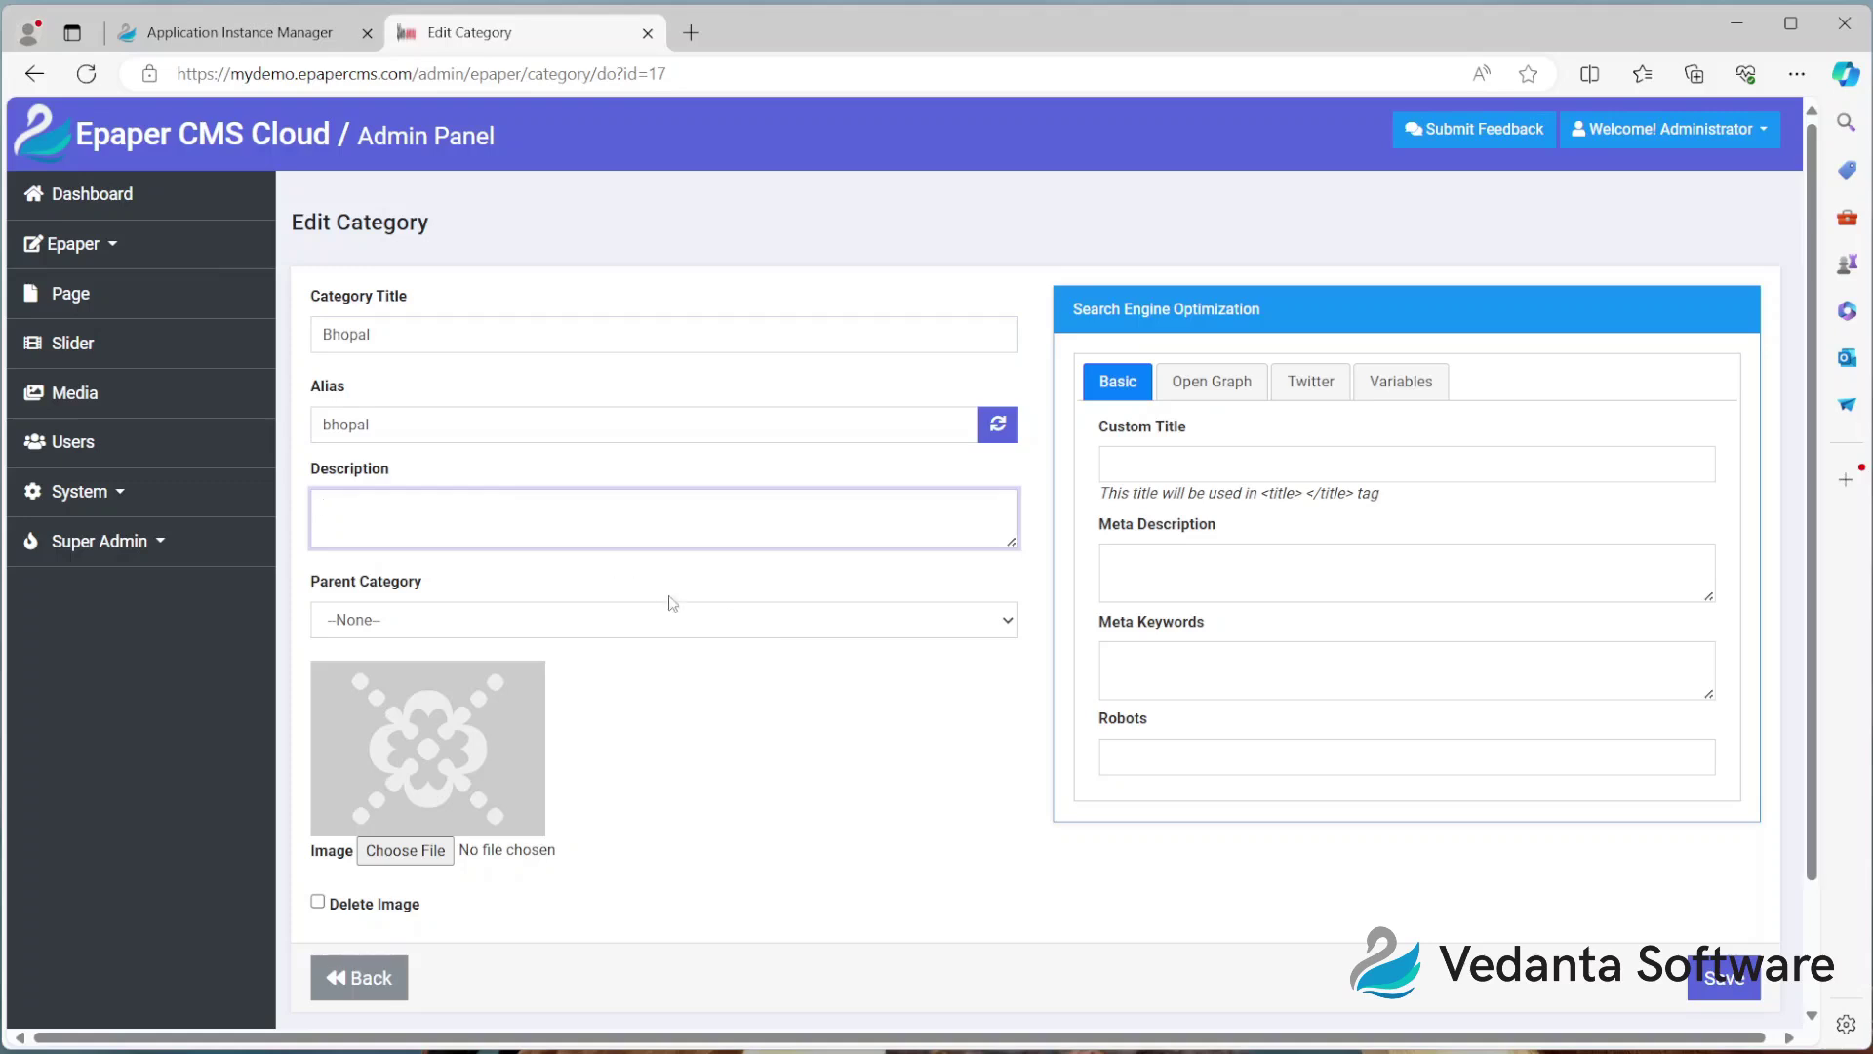
left_click(1723, 979)
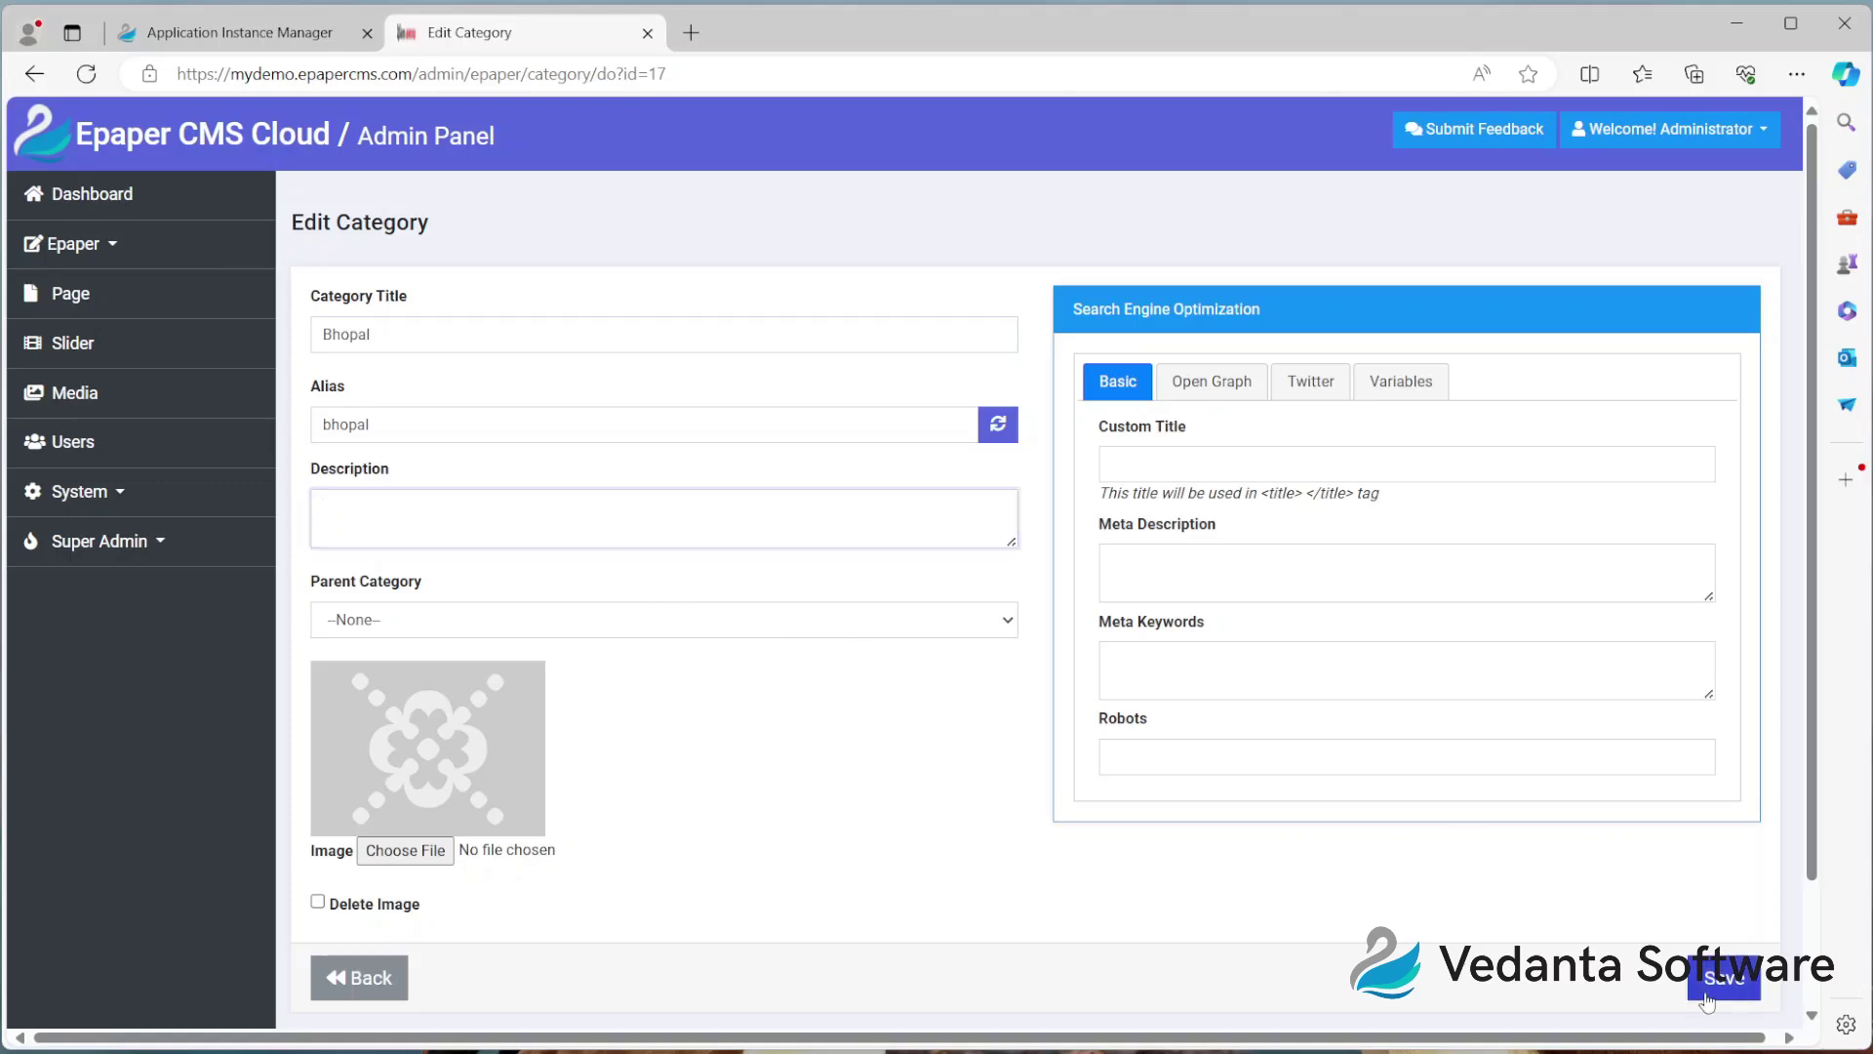